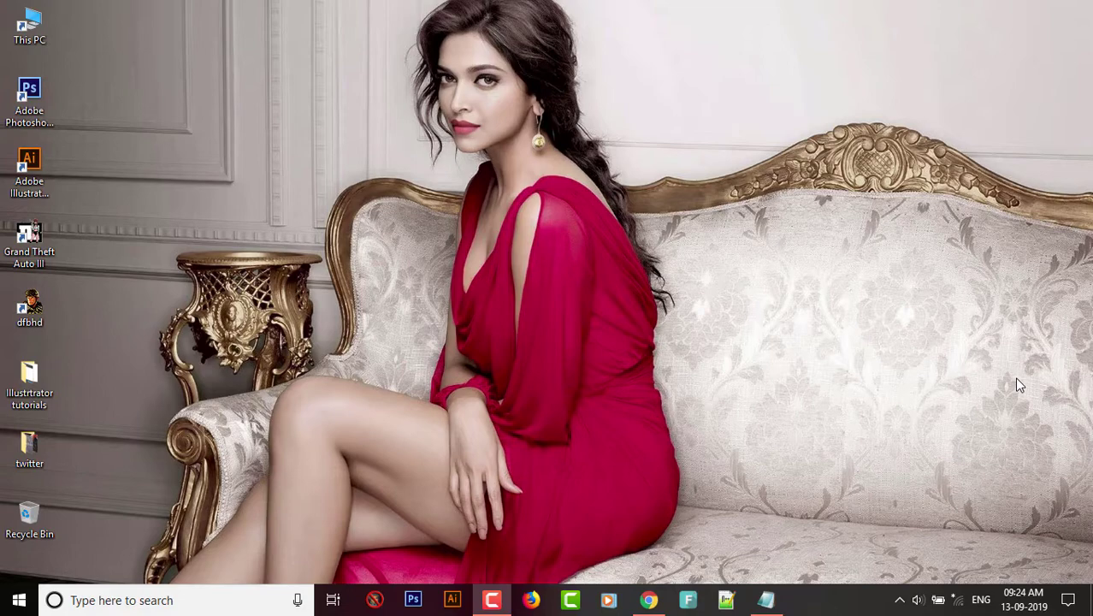
Show Task Manager's Start-up list of startup apps and shift the window left
key(ctrl+shift+Escape)
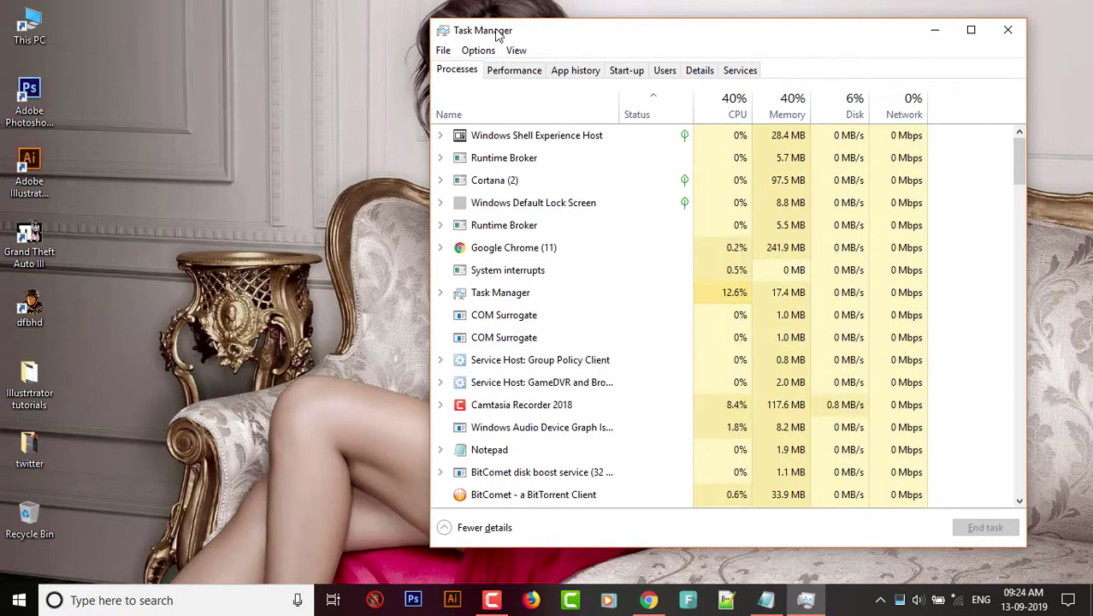
click(623, 74)
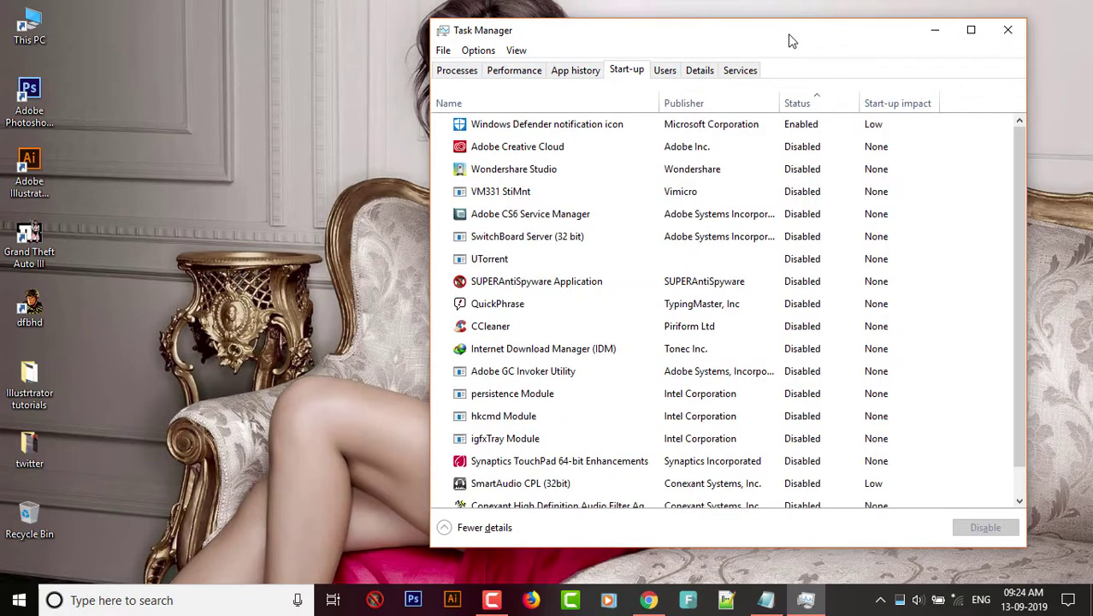
drag(791, 41, 681, 50)
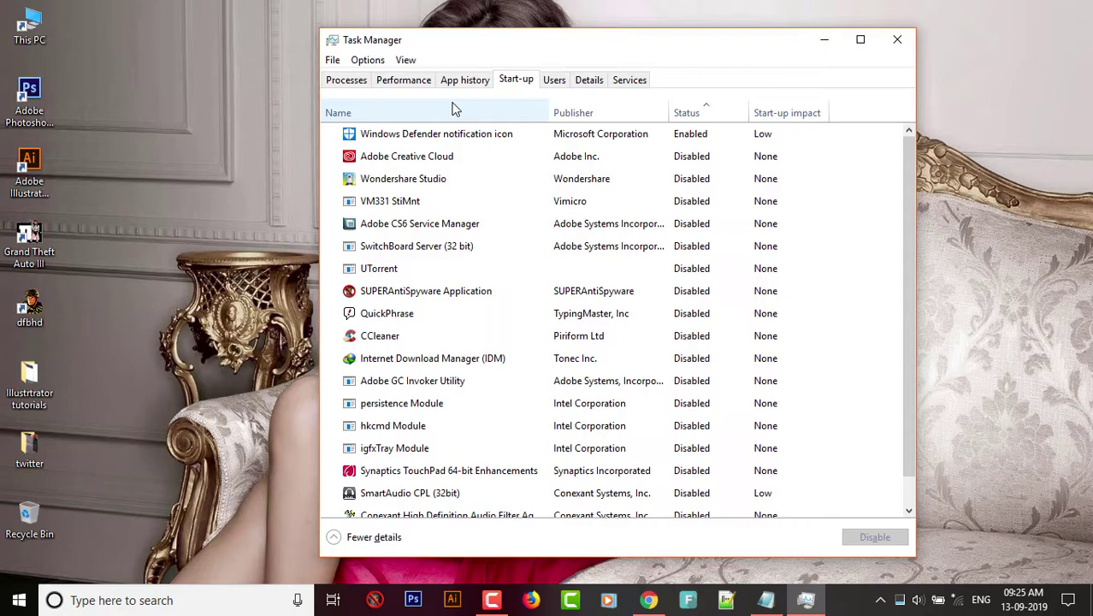
Launch msconfig from Run and view System Configuration's Startup section, then move the dialog right
key(super+r)
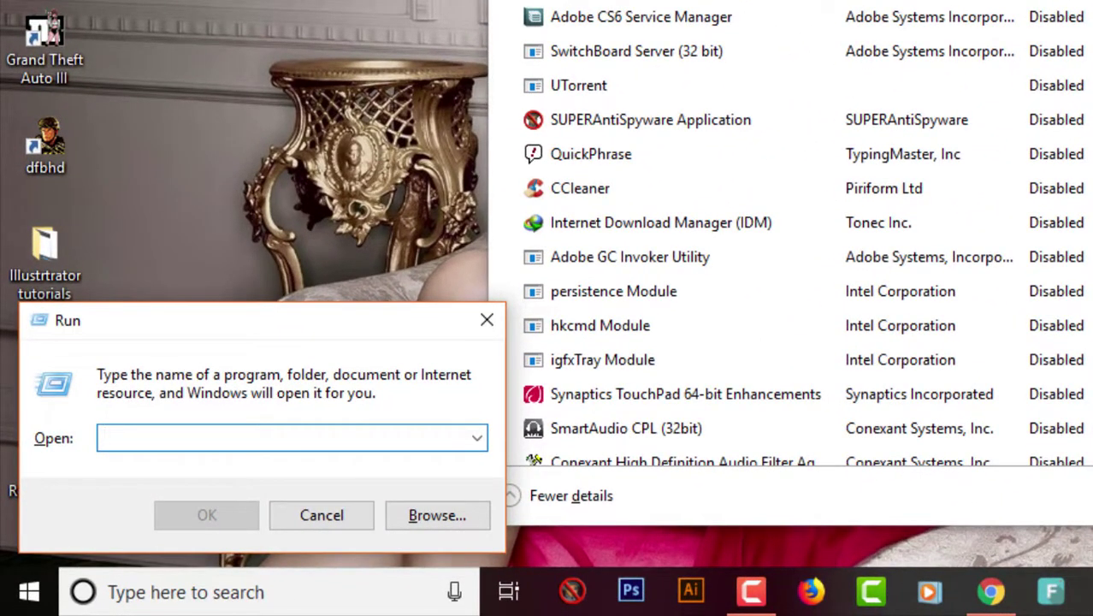
text(ms)
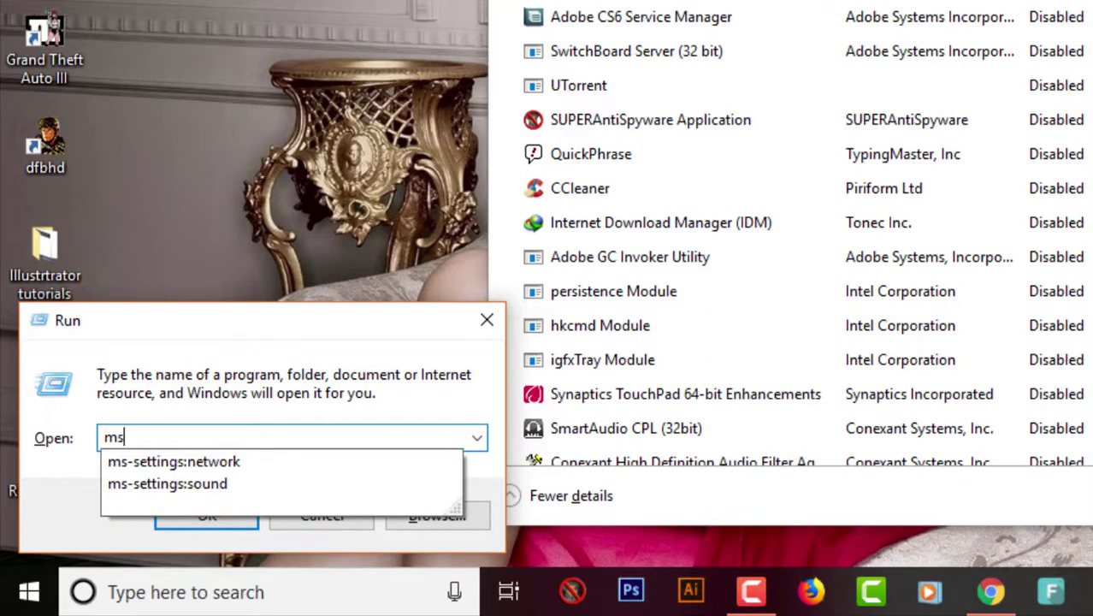
text(config)
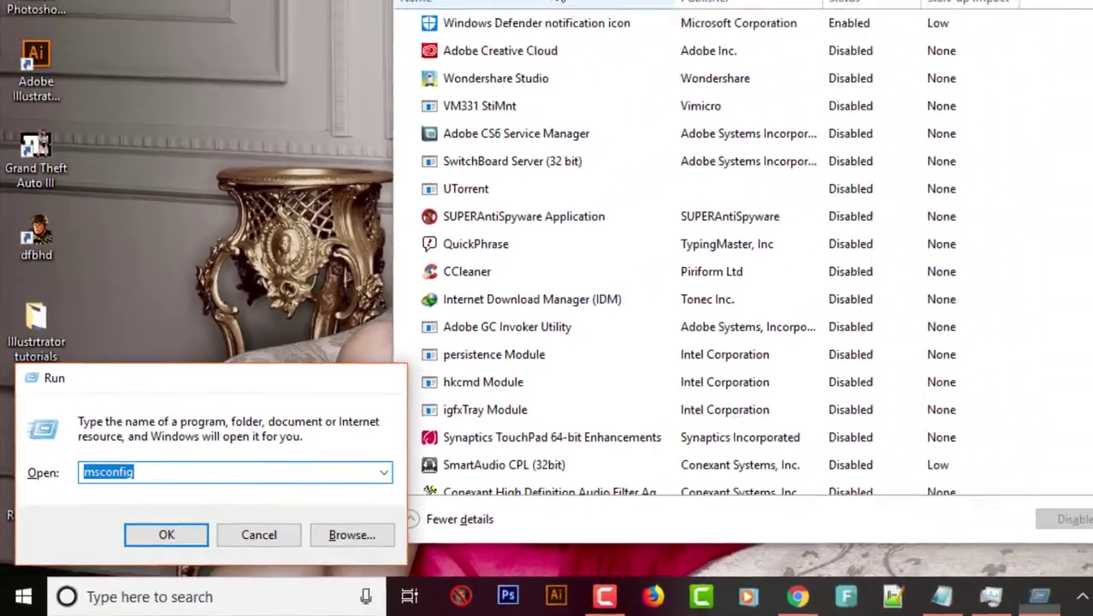
key(Return)
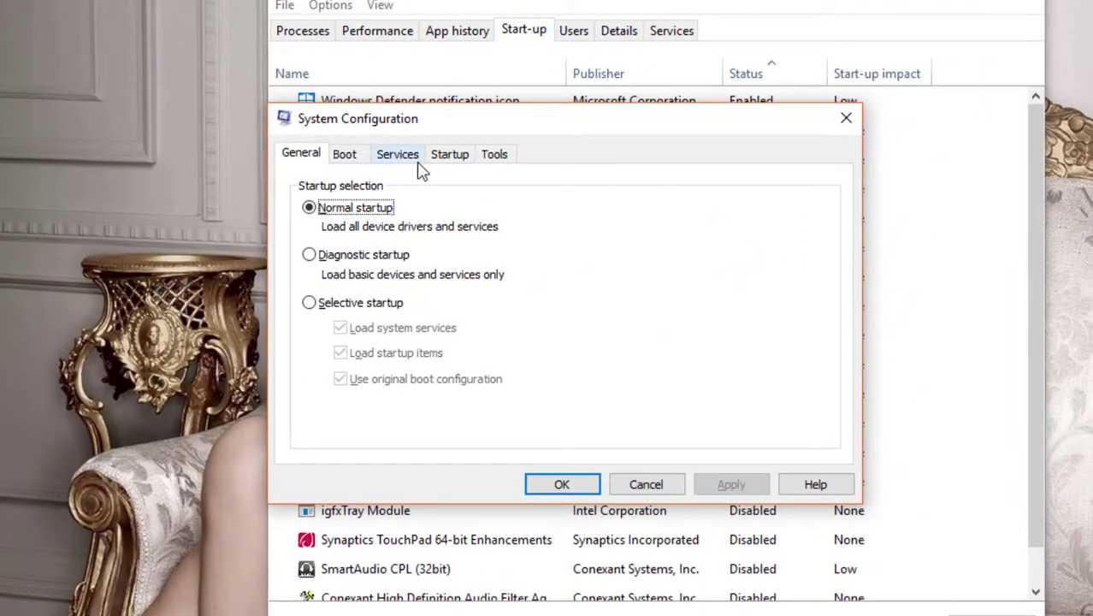
click(451, 157)
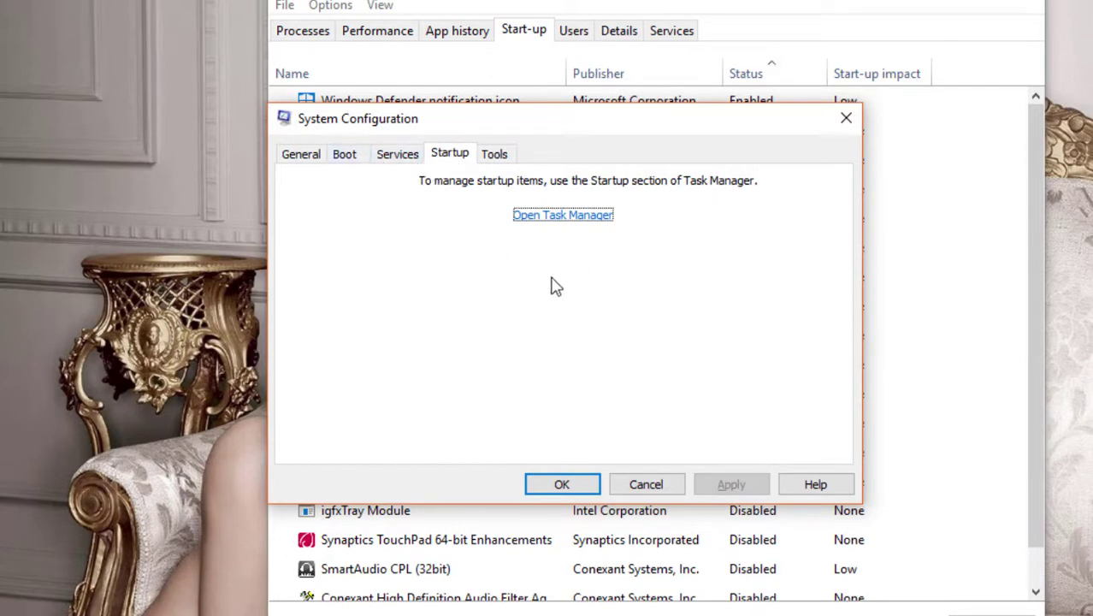
drag(589, 119, 756, 133)
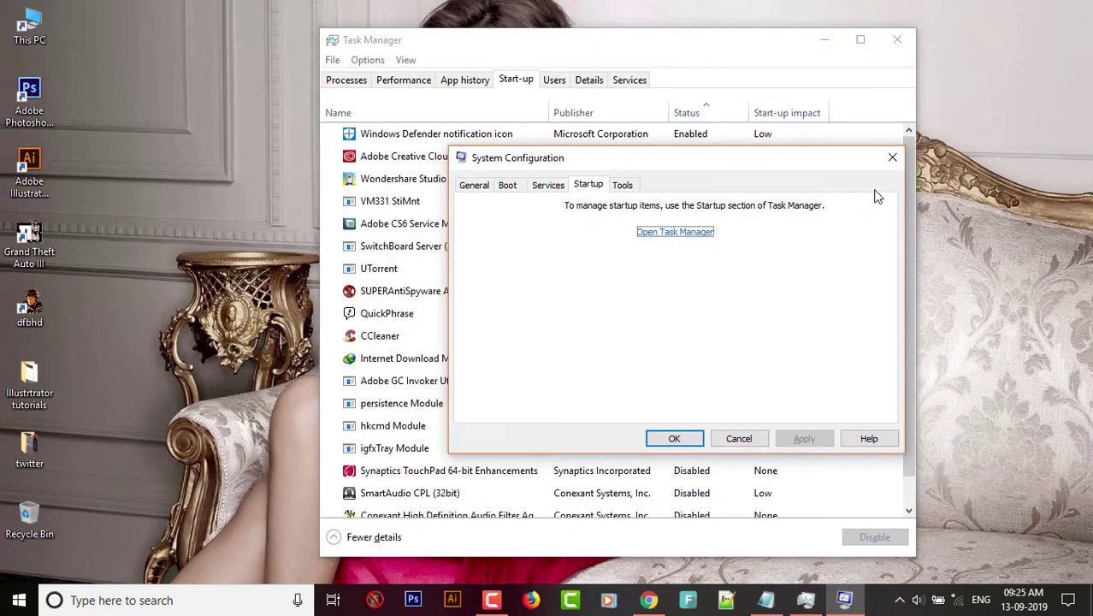
Close System Configuration and select CCleaner in Task Manager's still-disabled startup list
click(891, 159)
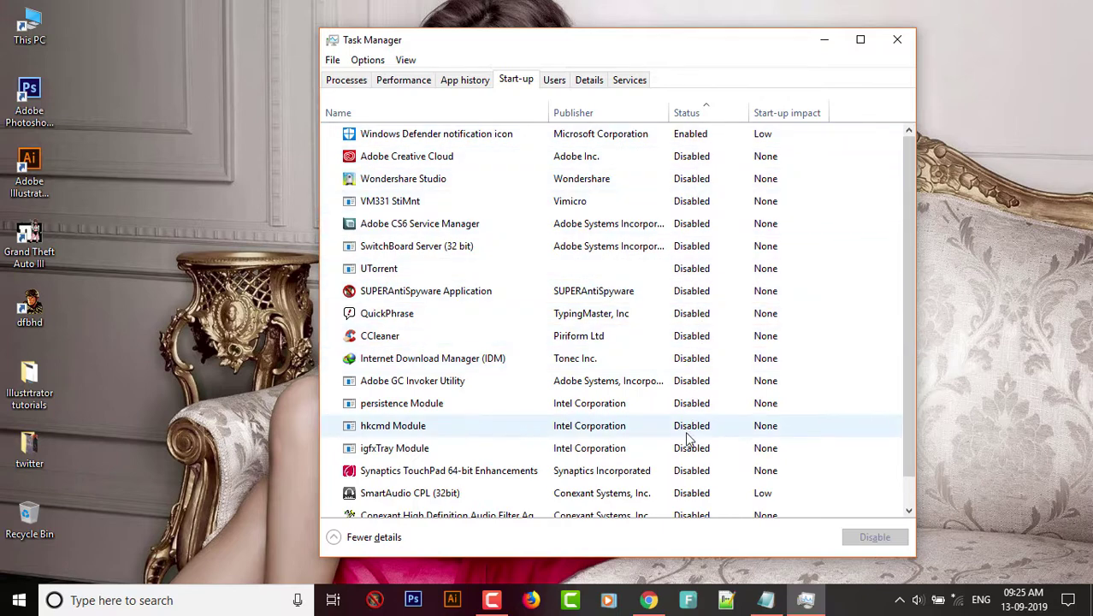
scroll(637, 316, down, 1)
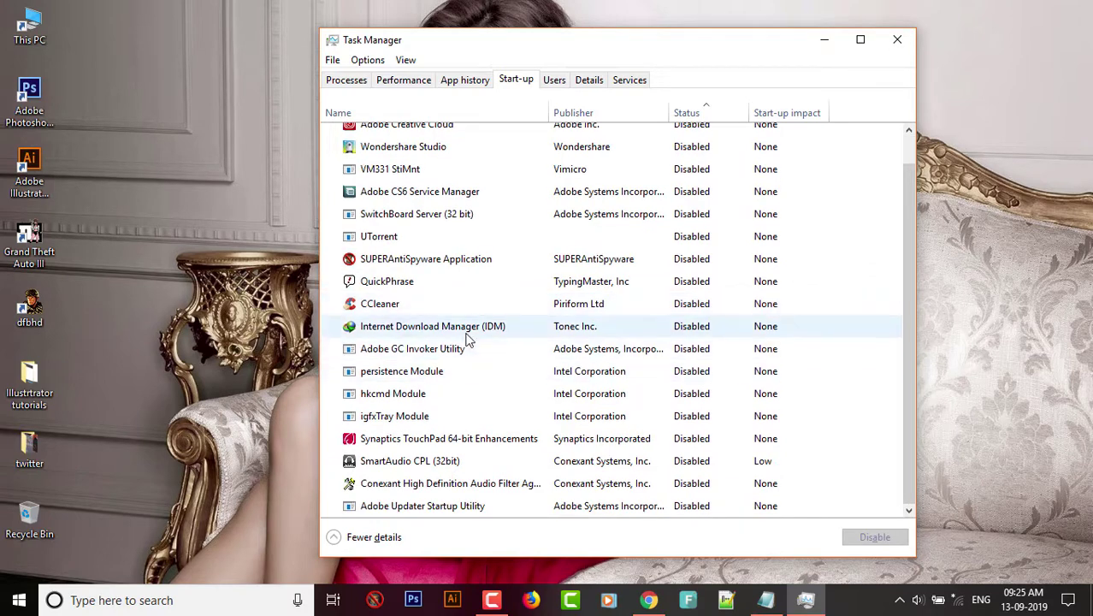
click(458, 306)
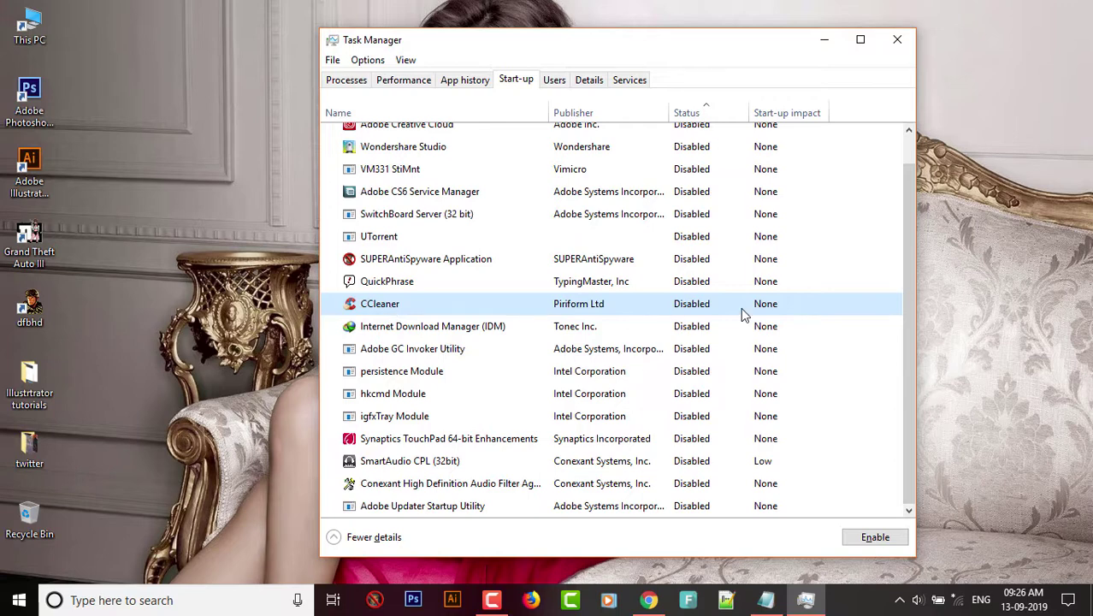
Check CCleaner and Internet Download Manager startup options, leaving both disabled
right_click(665, 306)
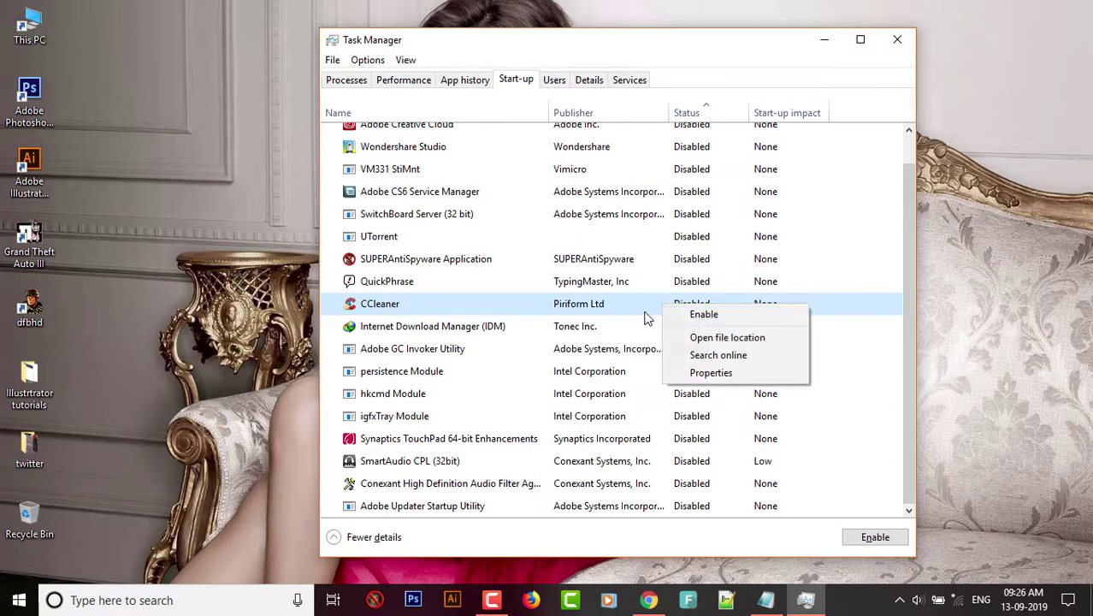
click(643, 312)
click(461, 333)
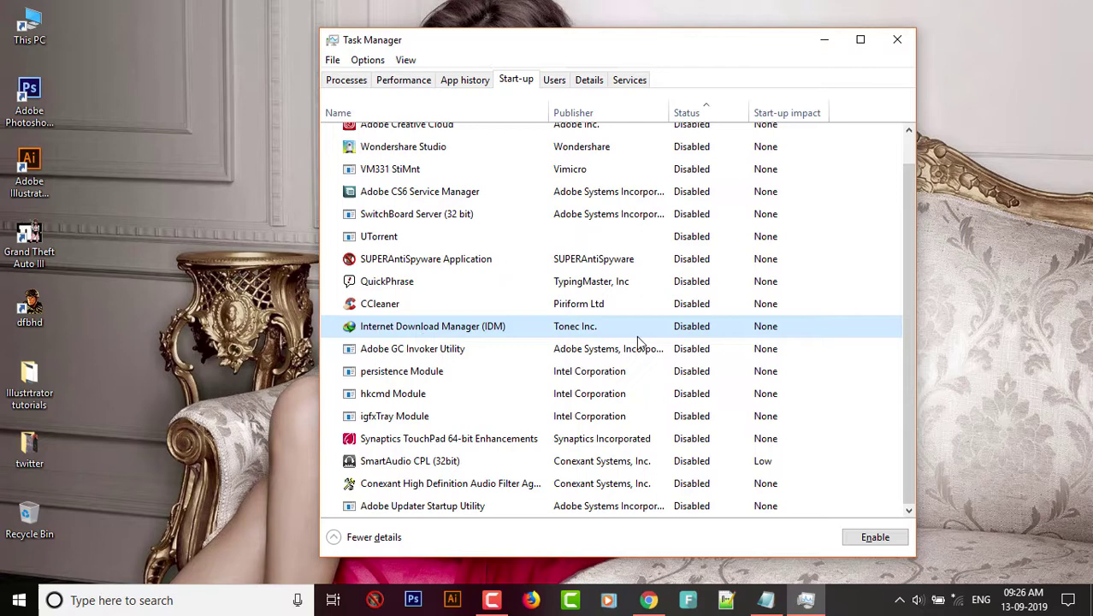
right_click(682, 330)
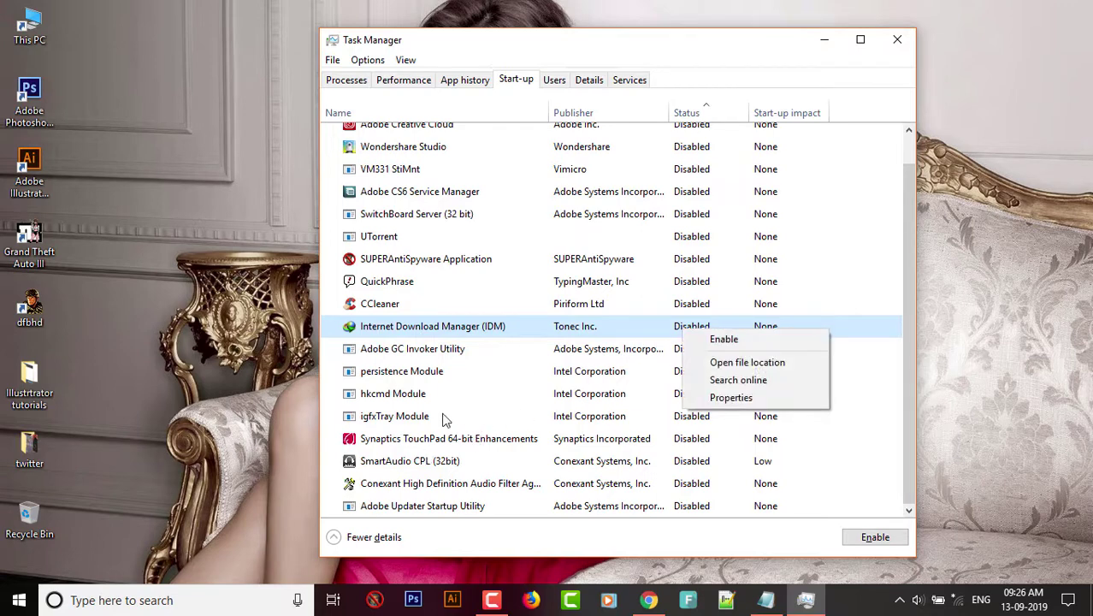
click(462, 260)
Review Adobe Creative Cloud and Wondershare Studio entries, then close Task Manager
scroll(443, 252, up, 1)
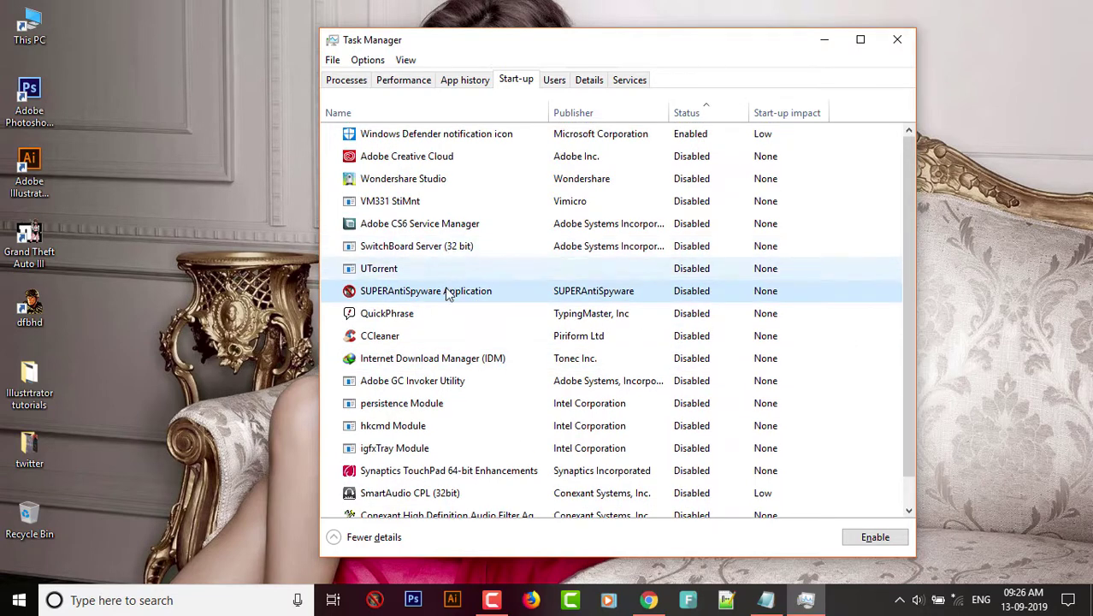
scroll(445, 286, down, 1)
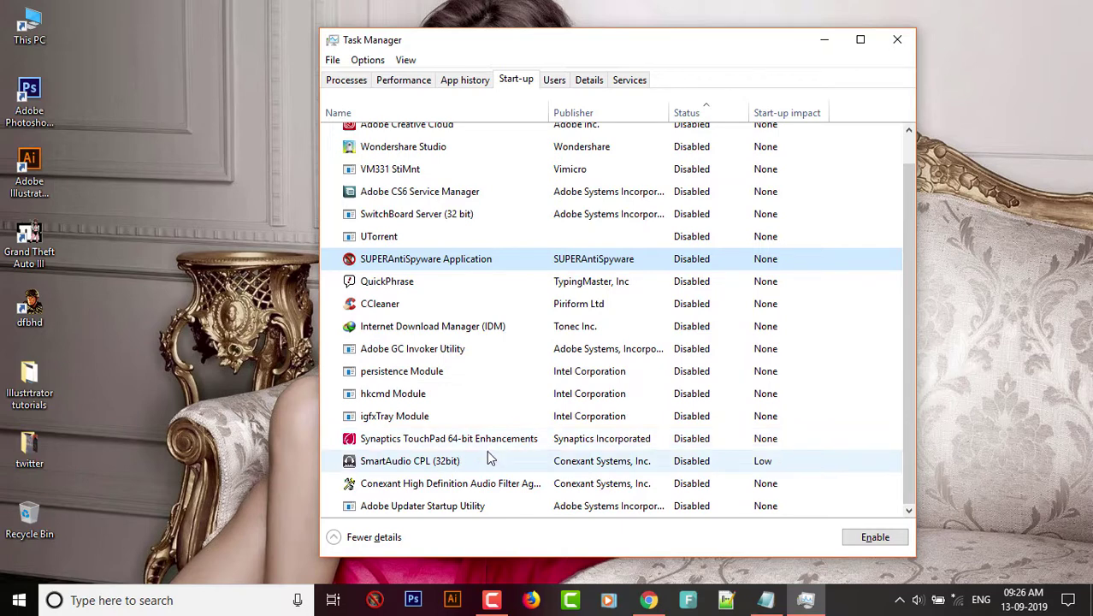
scroll(479, 449, up, 1)
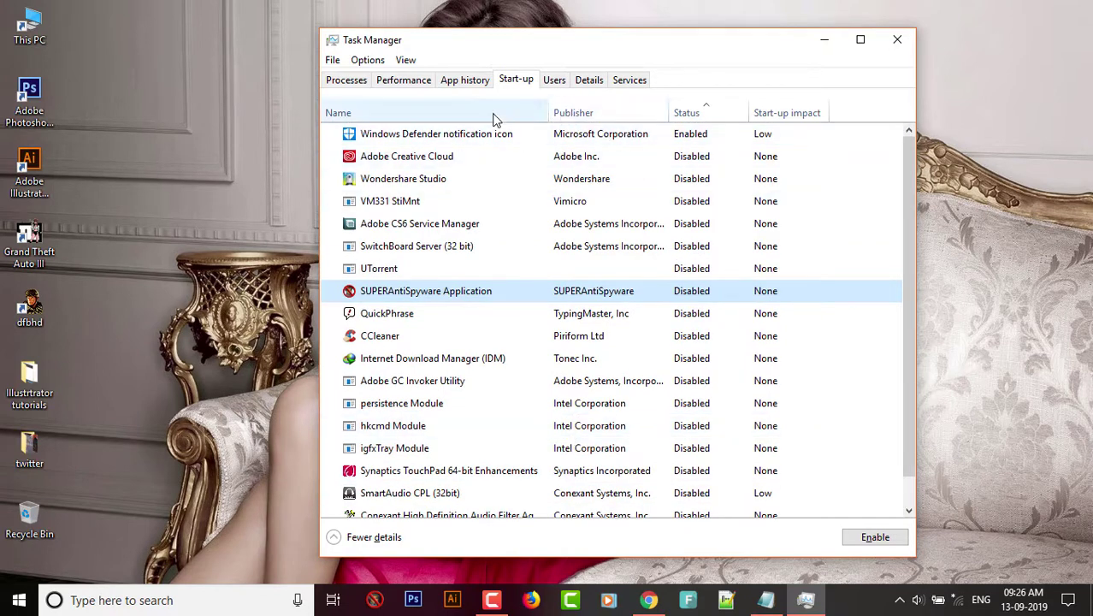
click(580, 160)
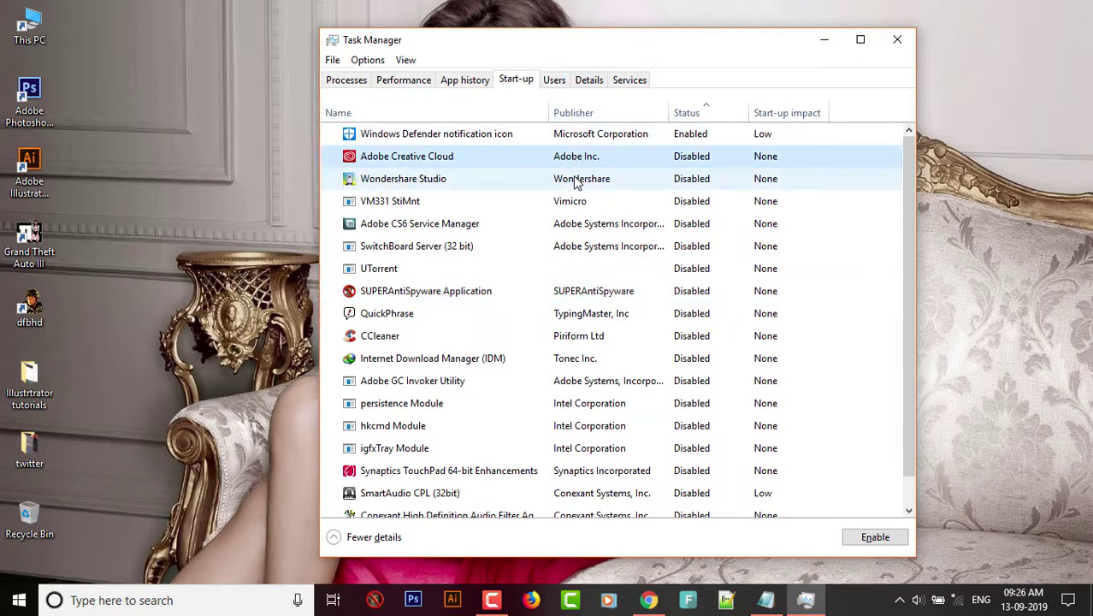
click(590, 180)
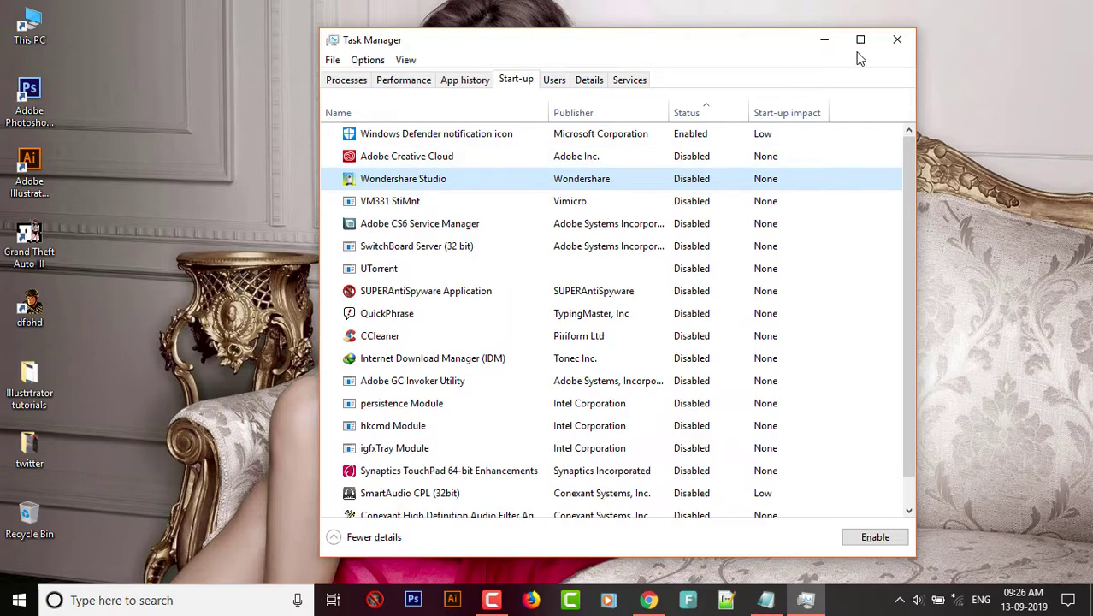
click(895, 41)
Go from This PC's Properties to System Properties' Advanced system settings, centred on screen
double_click(29, 25)
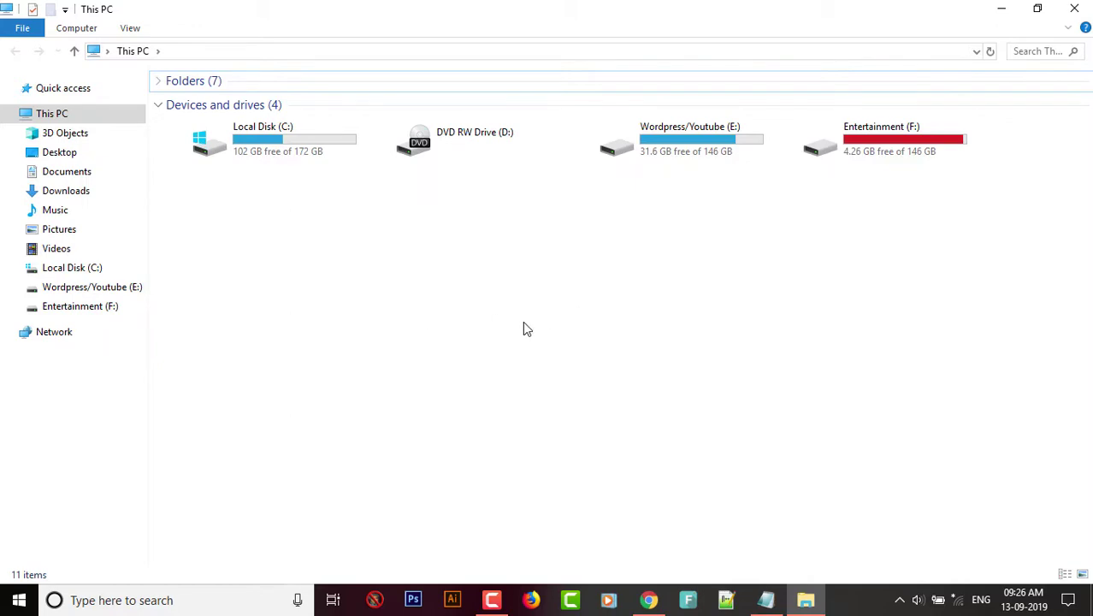
right_click(612, 309)
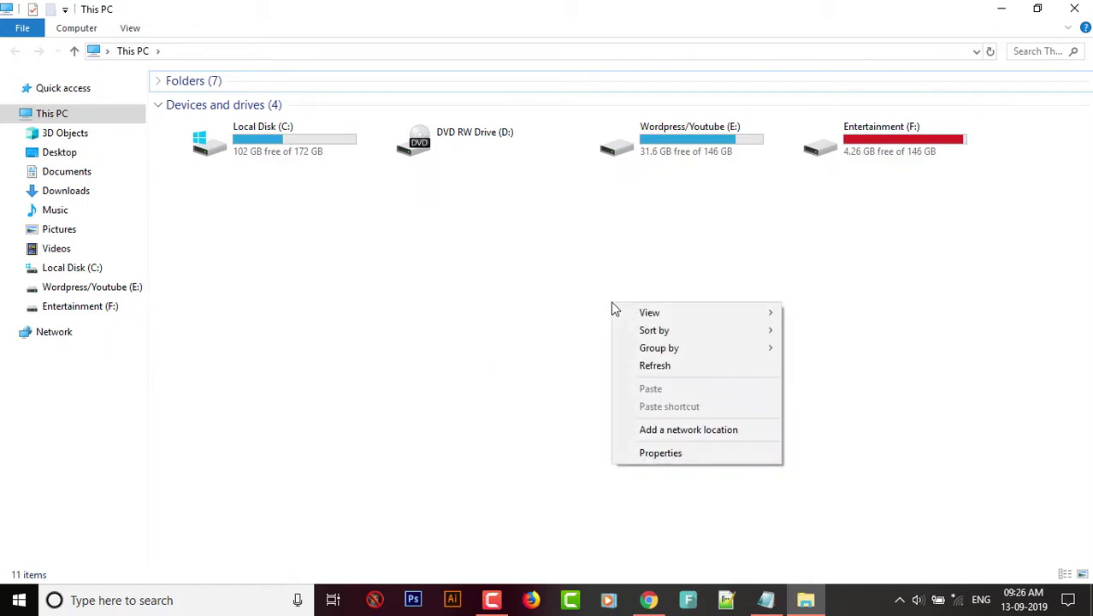
click(657, 453)
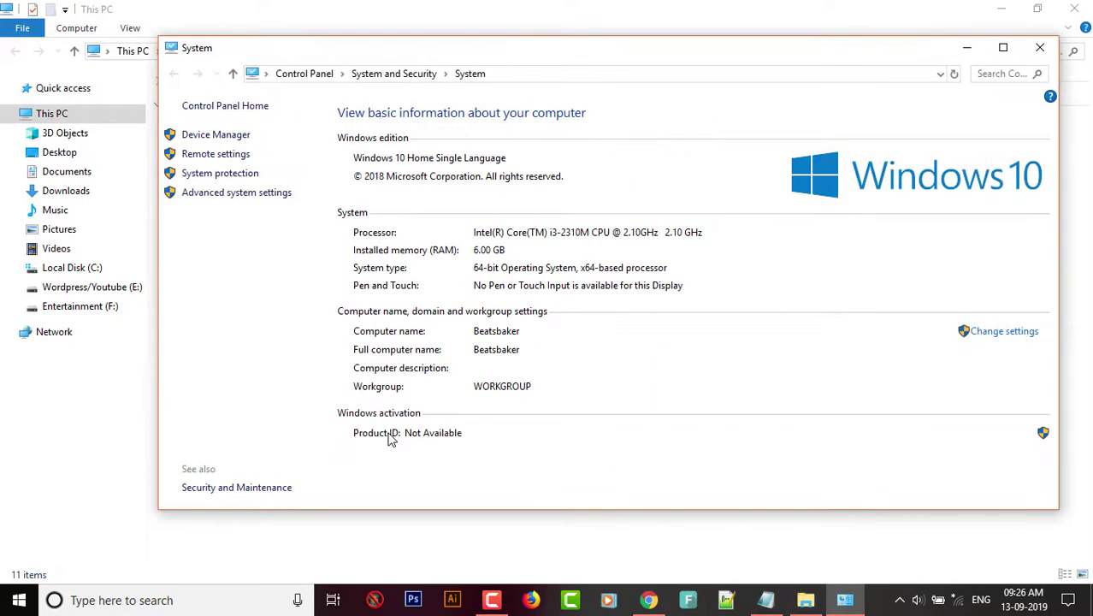
click(223, 196)
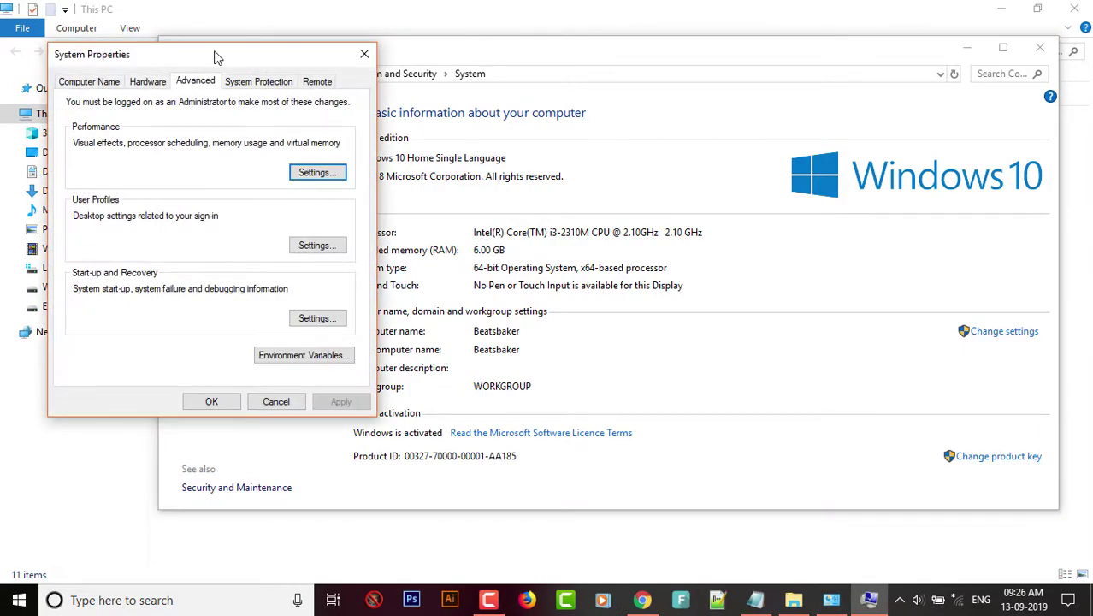
drag(216, 57, 627, 77)
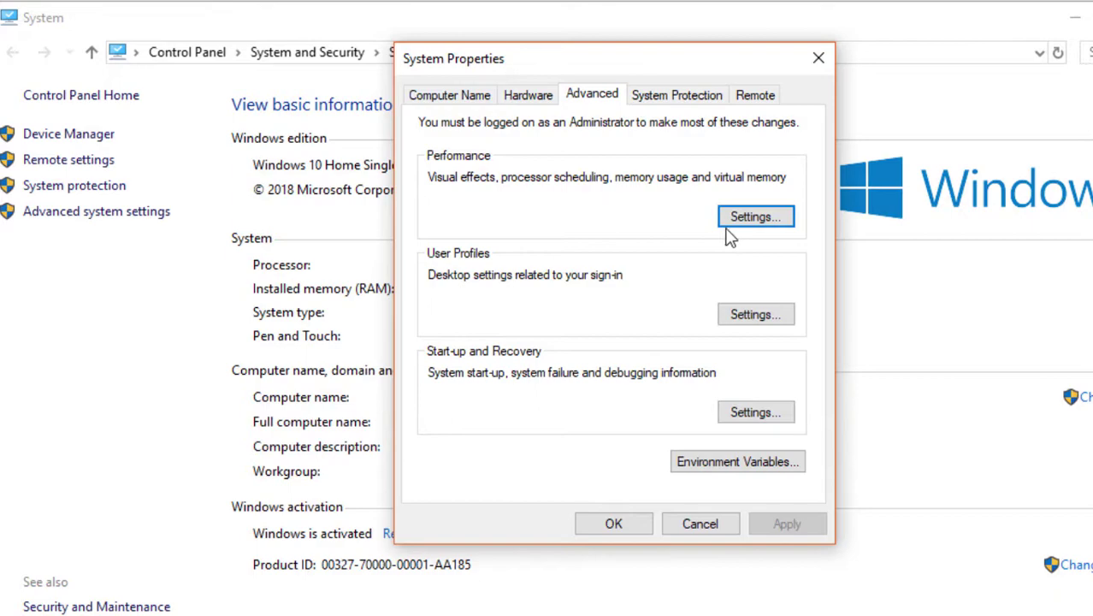
In Performance Options, try best performance, then revert to letting Windows choose effects
click(756, 221)
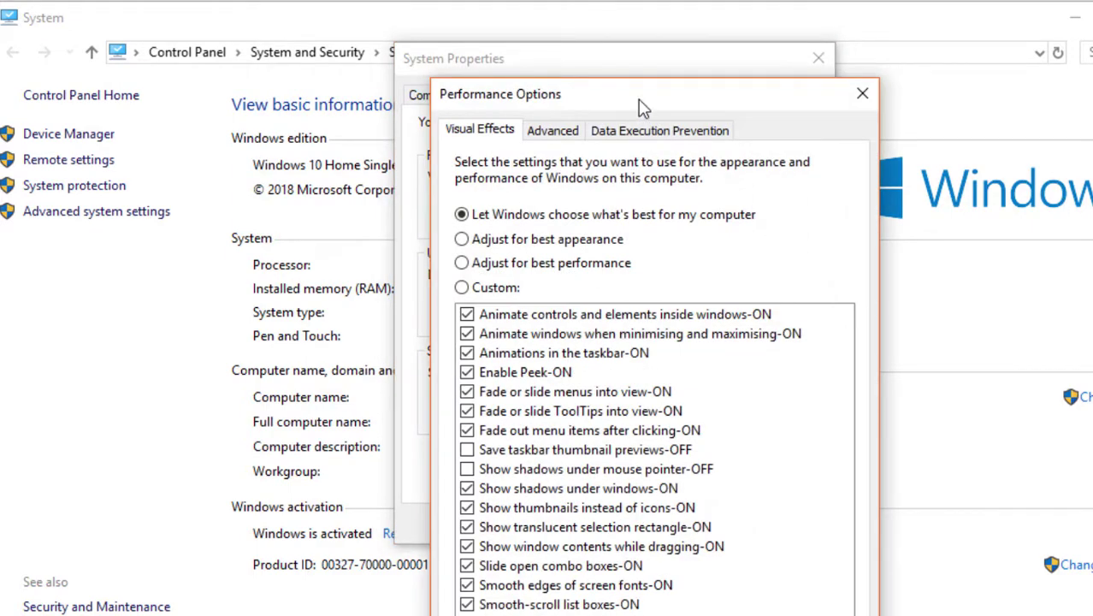
drag(643, 106, 696, 57)
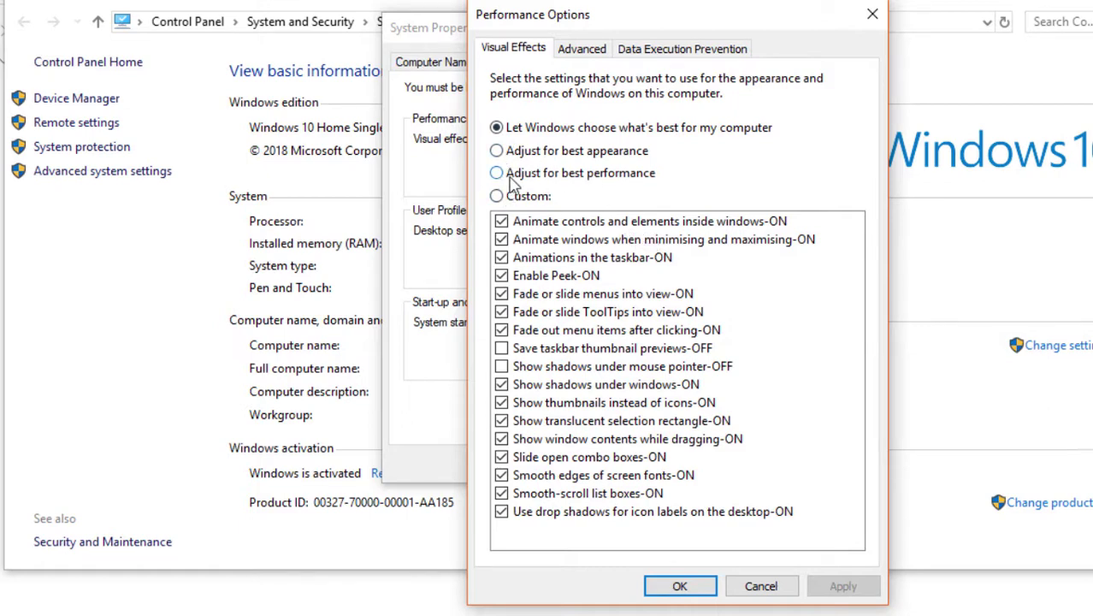
click(499, 179)
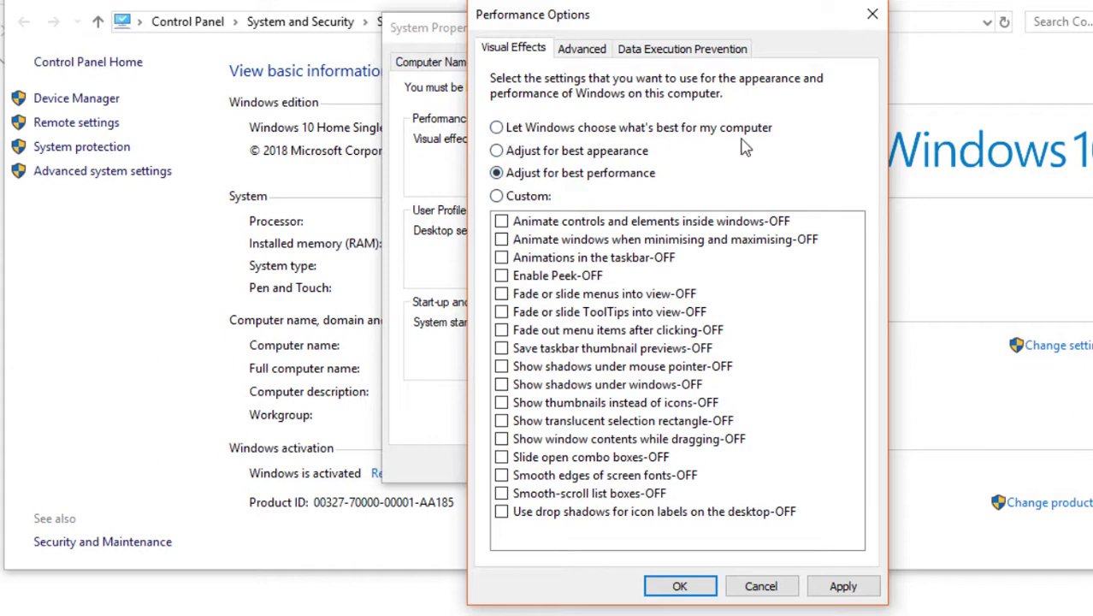
click(497, 129)
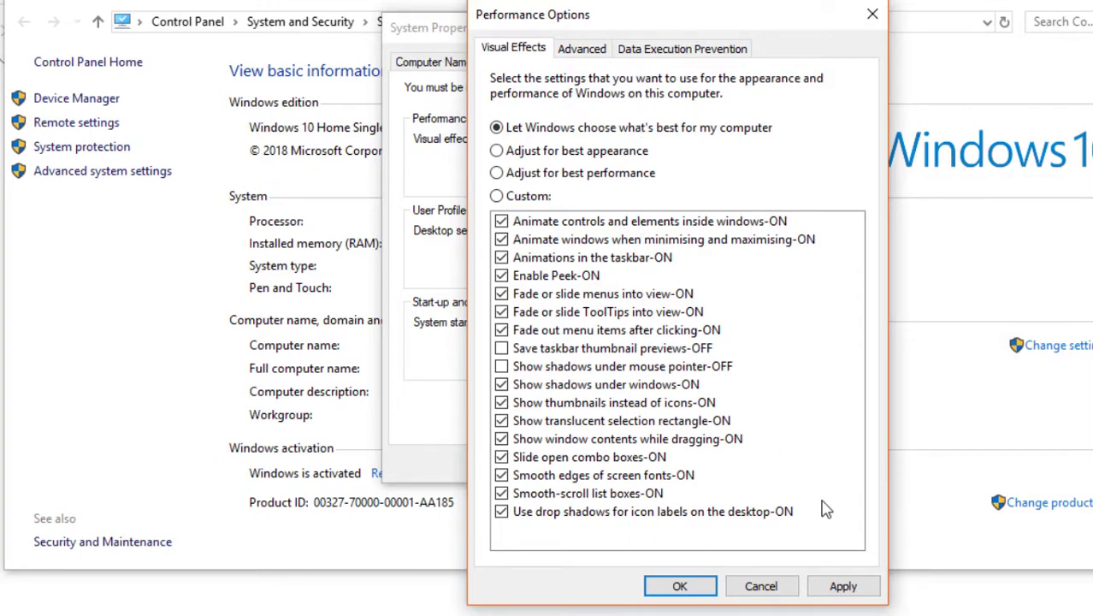
Apply the visual effects, confirm System Properties, and close the System and This PC windows
click(831, 590)
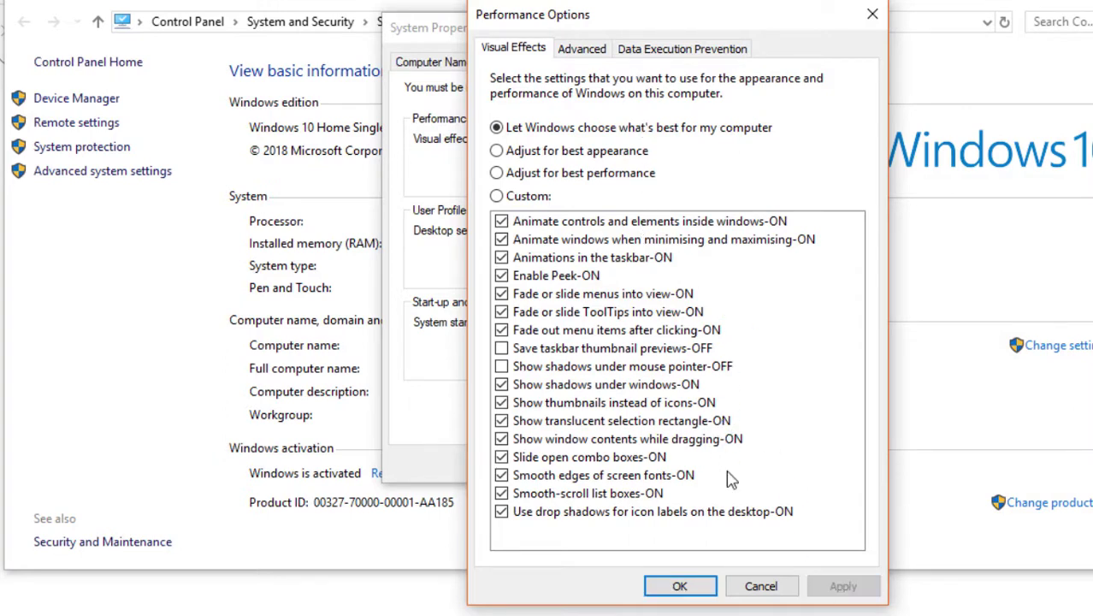
click(679, 586)
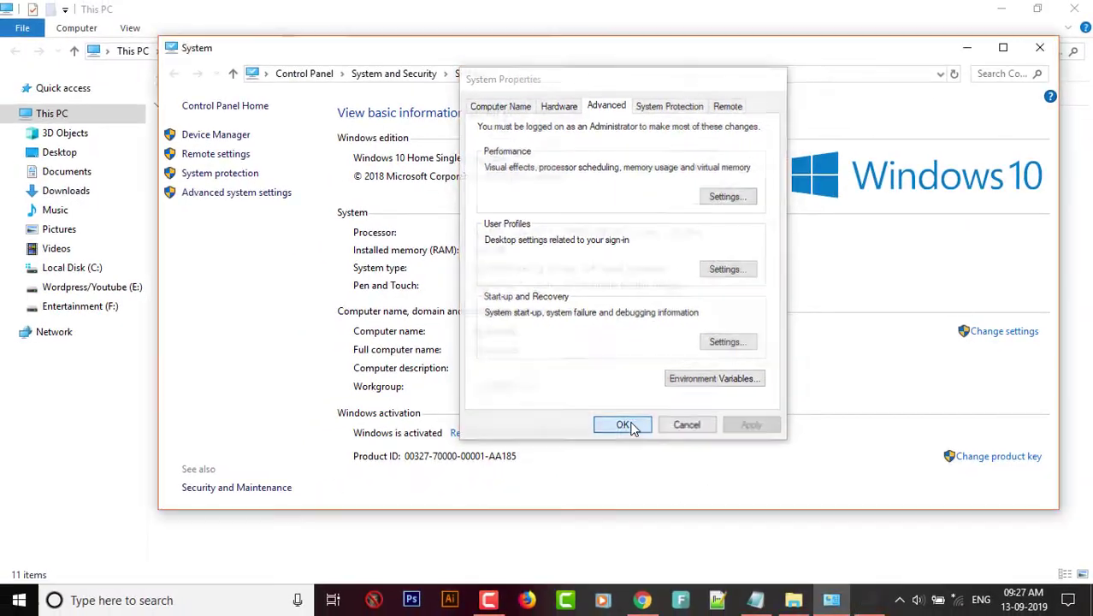
click(630, 421)
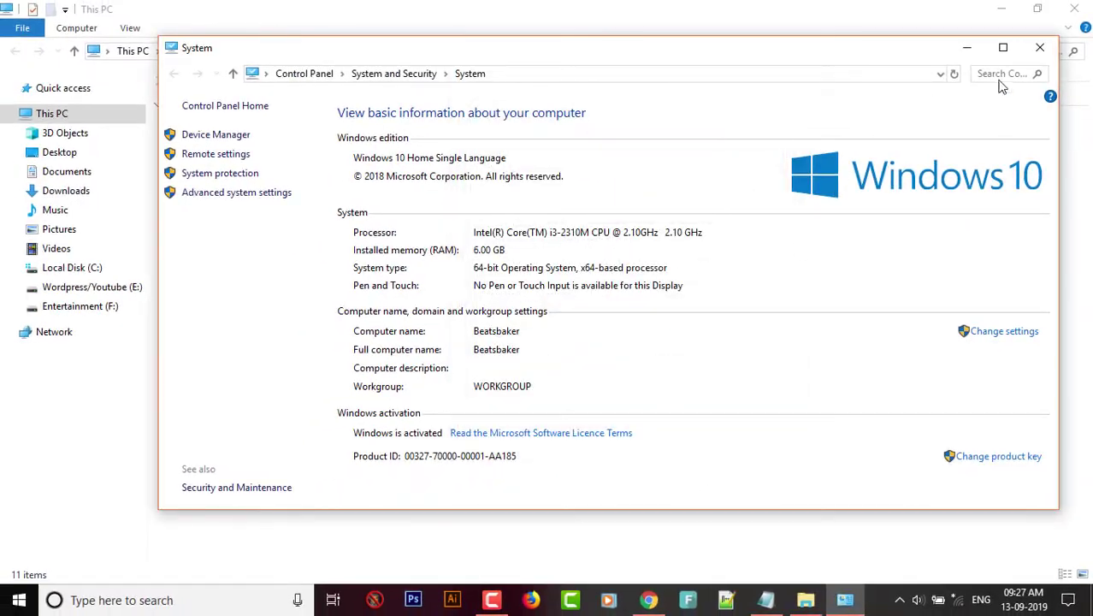
click(1039, 48)
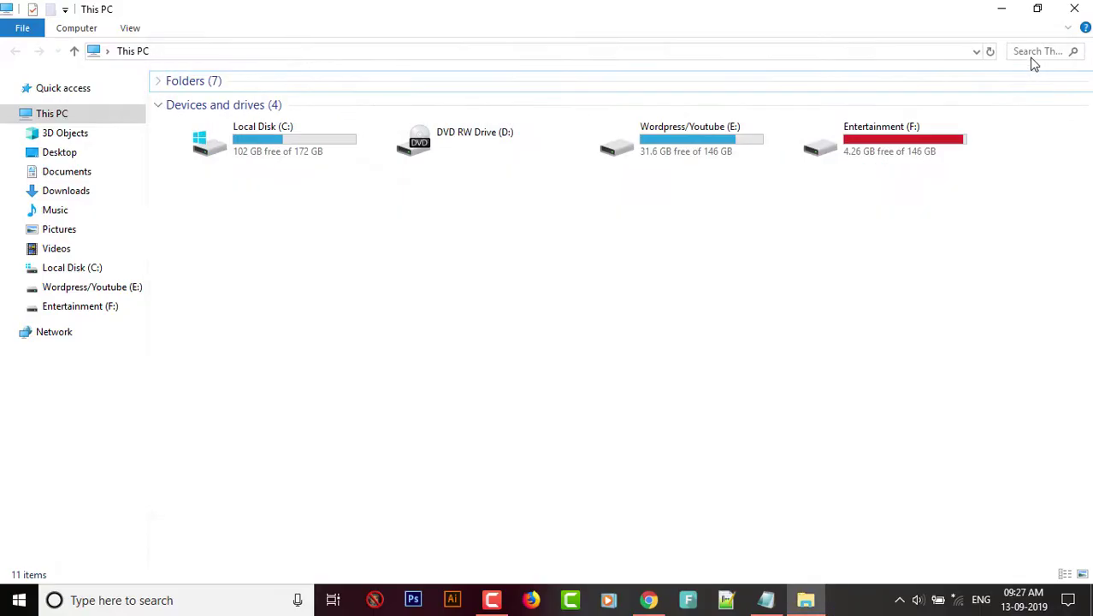
click(1075, 9)
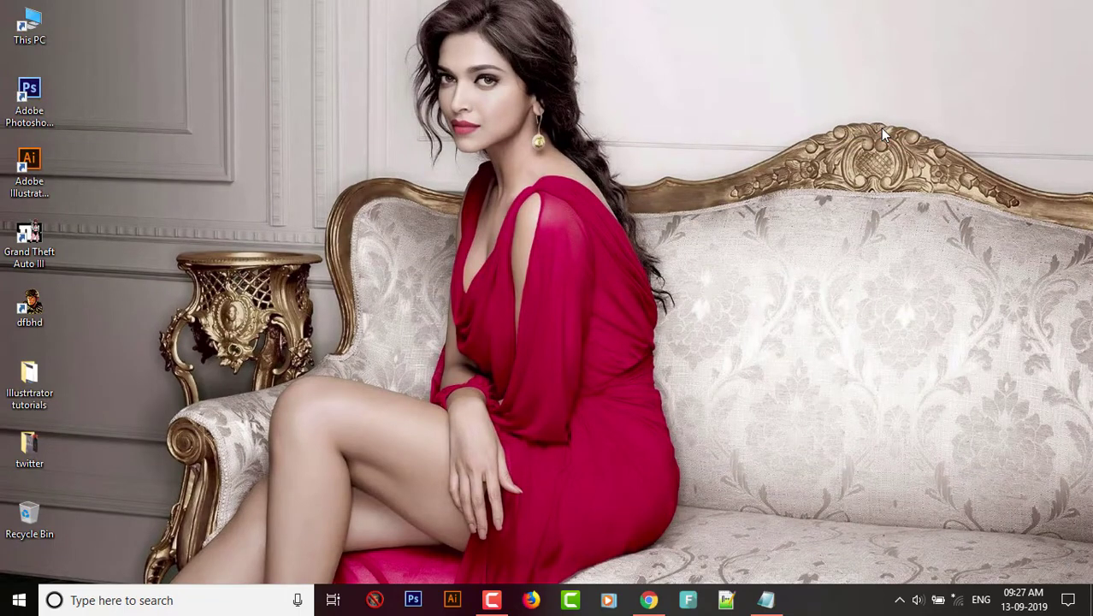
Run %temp% to open the user's Temp folder
key(super+r)
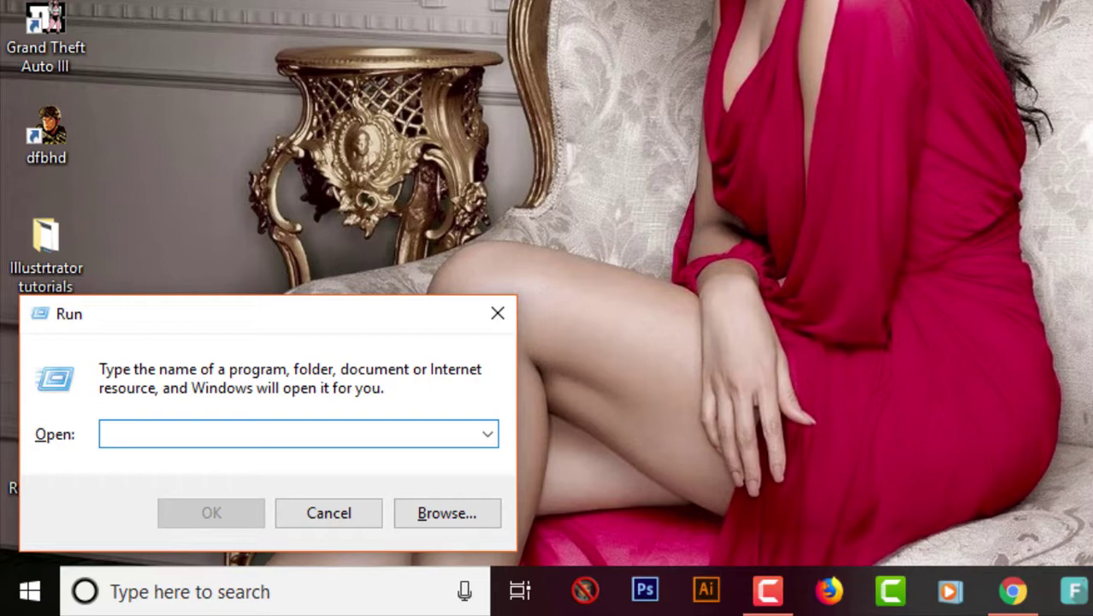
text(%te)
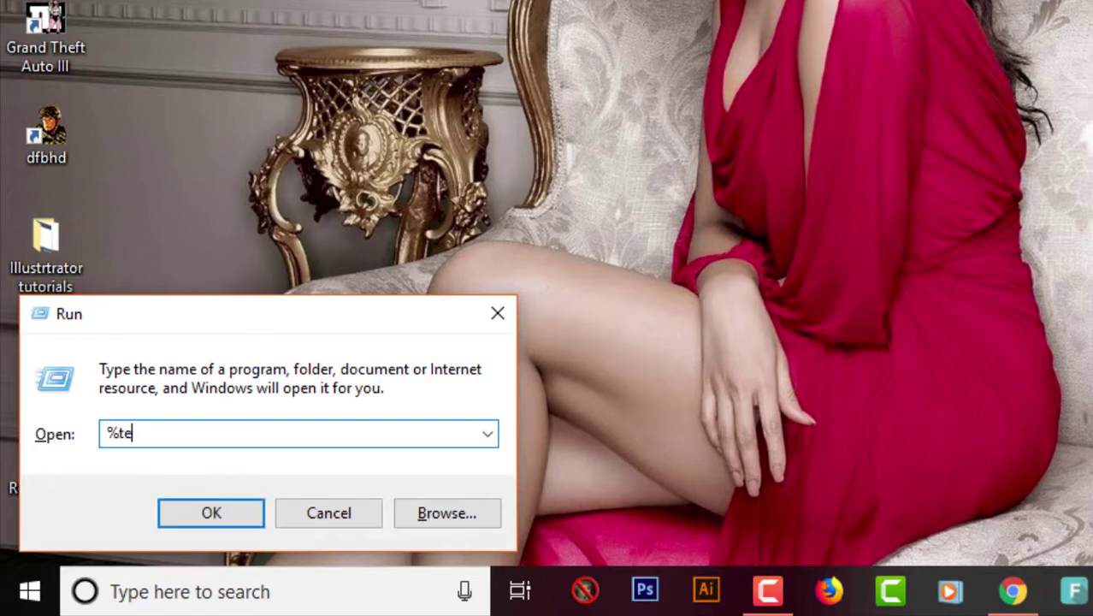
text(mp)
text(%)
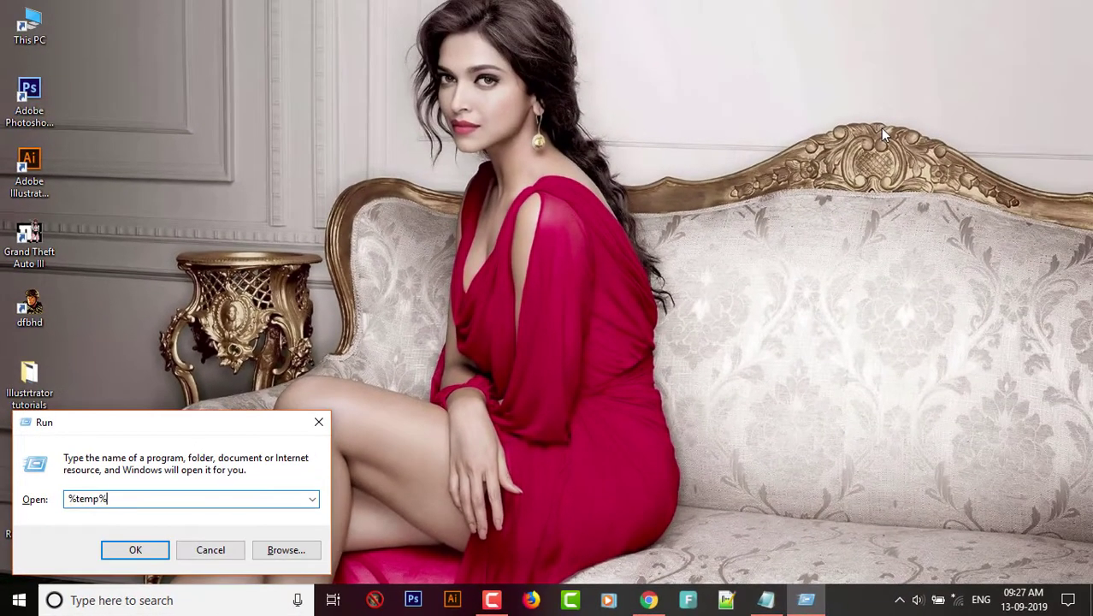
key(Return)
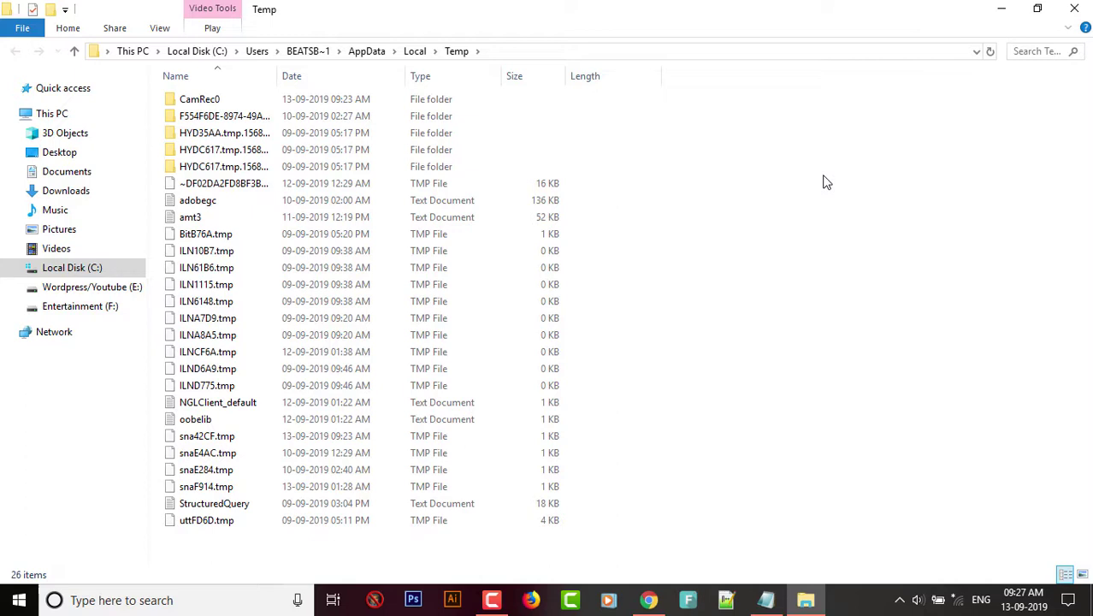
Select everything in the Temp folder and delete it
mouse_move(674, 536)
mouse_down()
mouse_move(325, 210)
mouse_move(262, 96)
mouse_up()
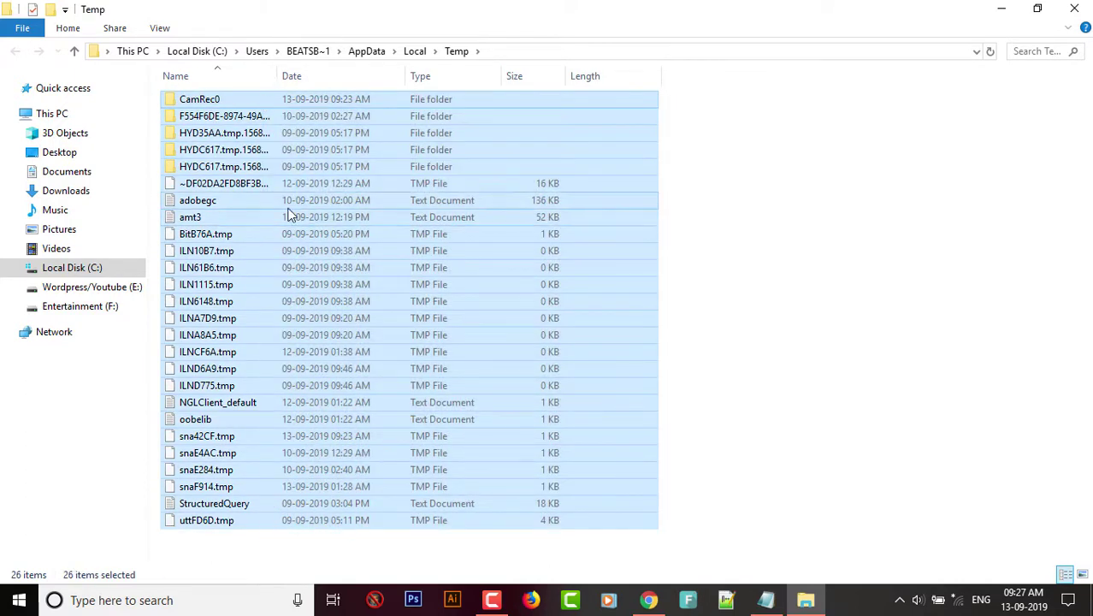
right_click(287, 209)
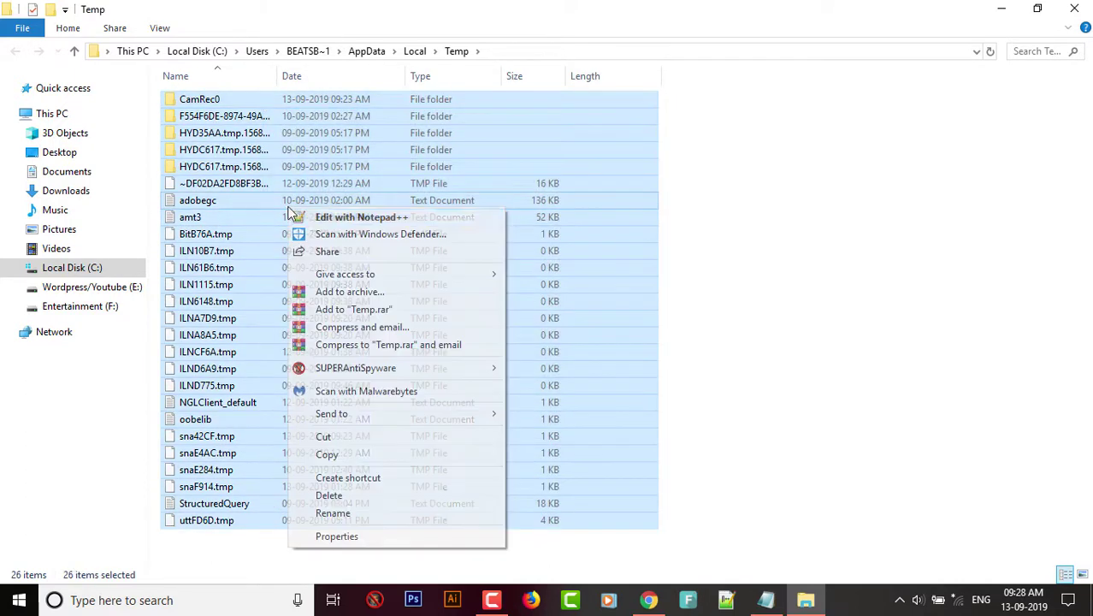
click(342, 495)
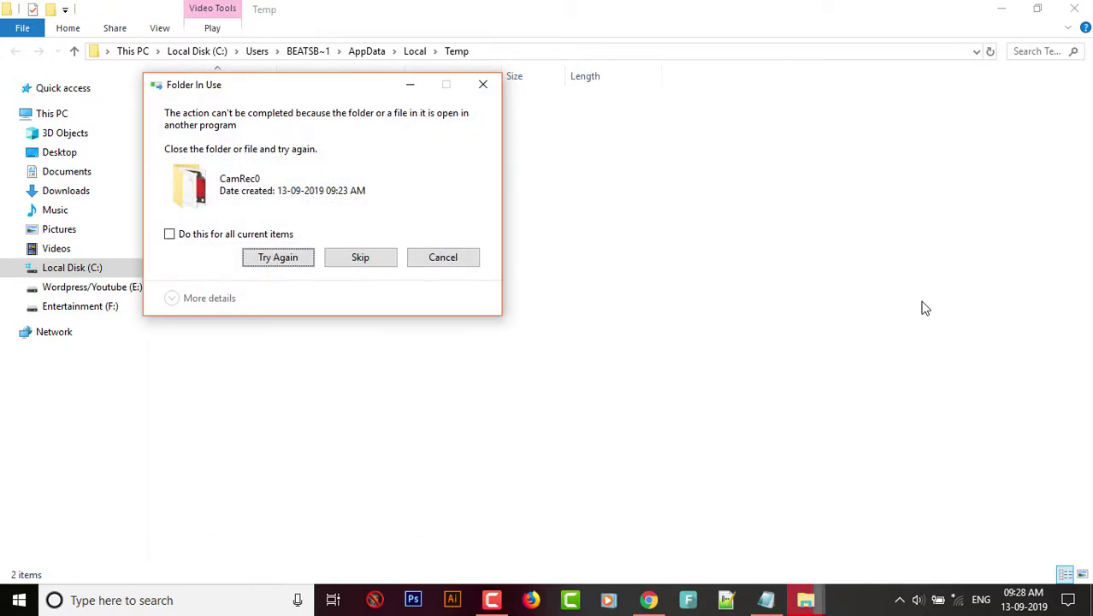
Skip the in-use CamRec0 folder and the access-denied folder, then close Temp
drag(441, 91, 761, 94)
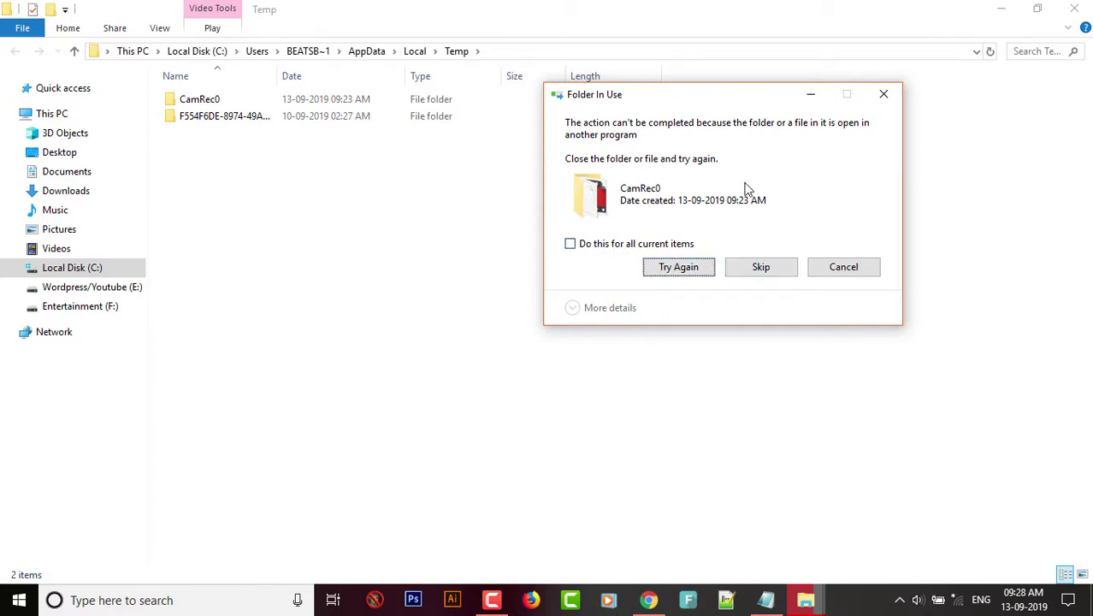
drag(735, 96, 598, 135)
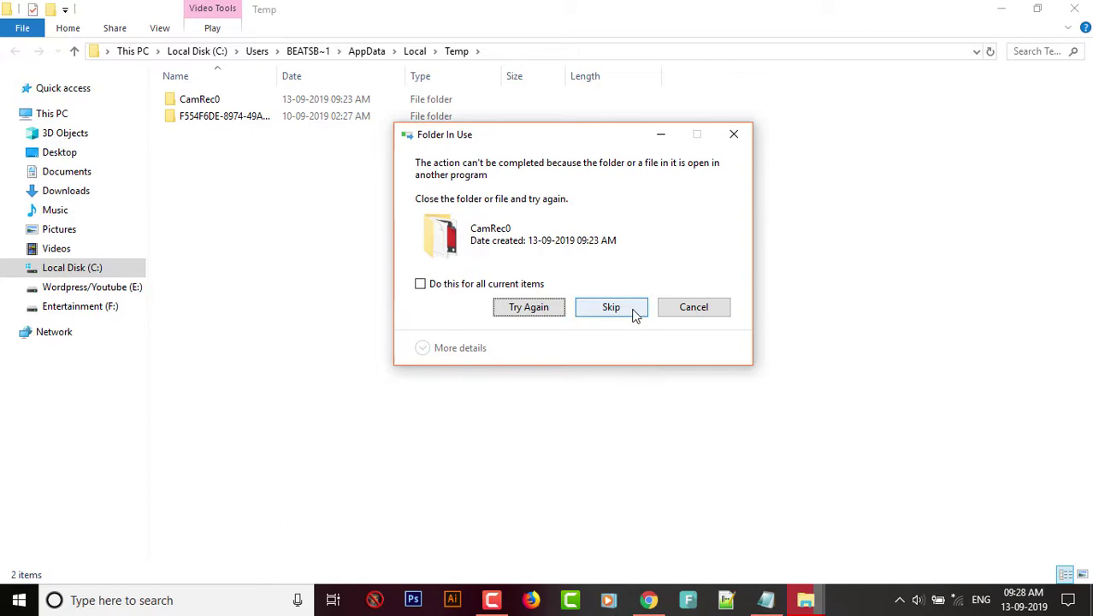
click(634, 308)
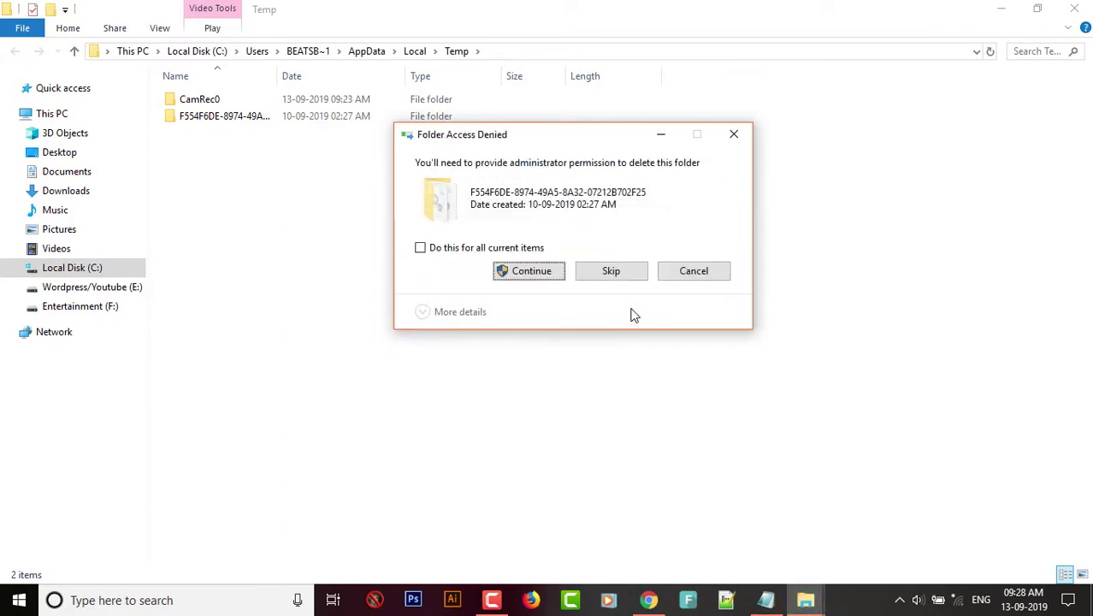
click(453, 251)
click(584, 272)
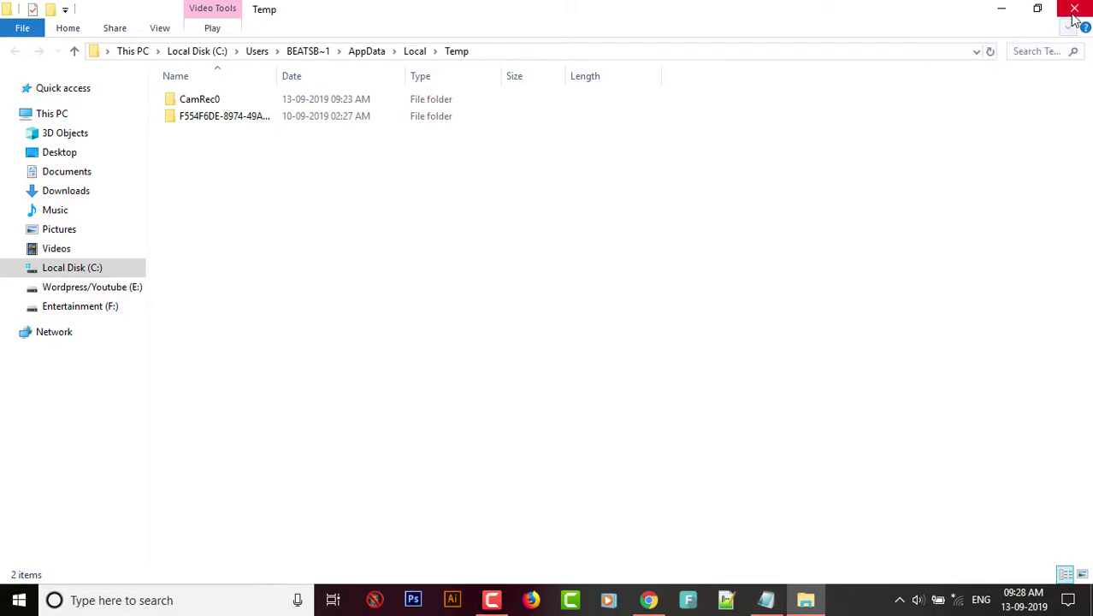
click(1075, 8)
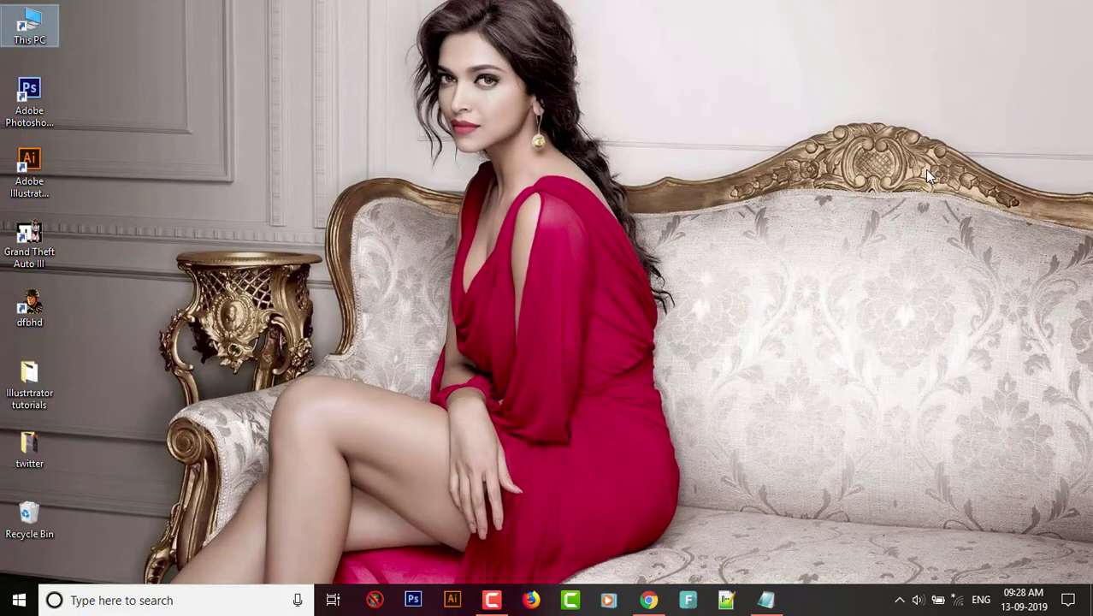
Scroll through the Start menu tiles and bring up the OneNote tile's options
click(19, 599)
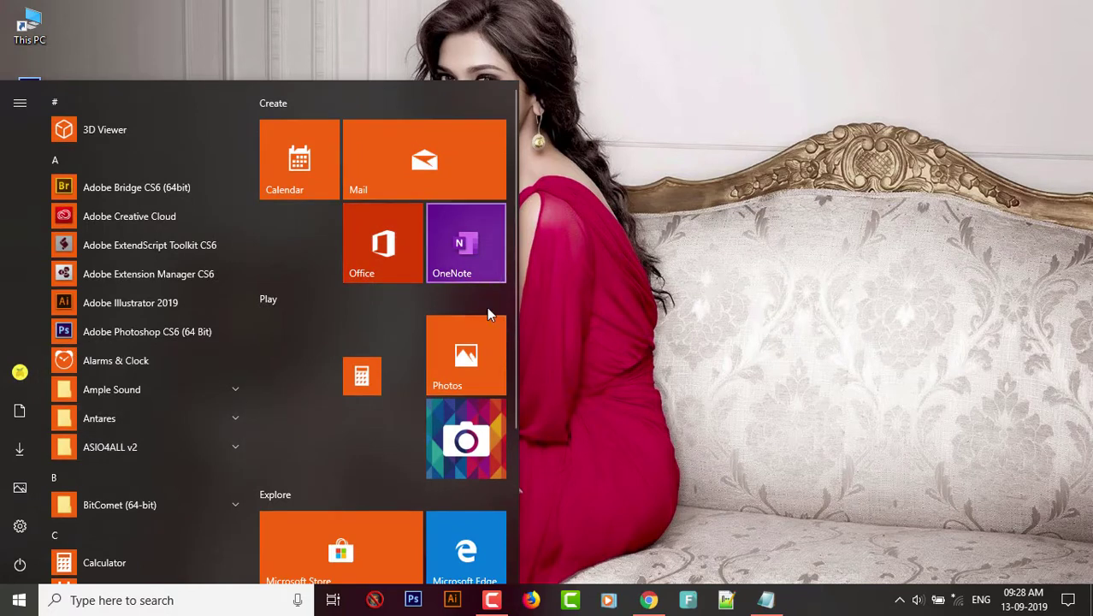
scroll(423, 495, down, 3)
scroll(379, 527, down, 1)
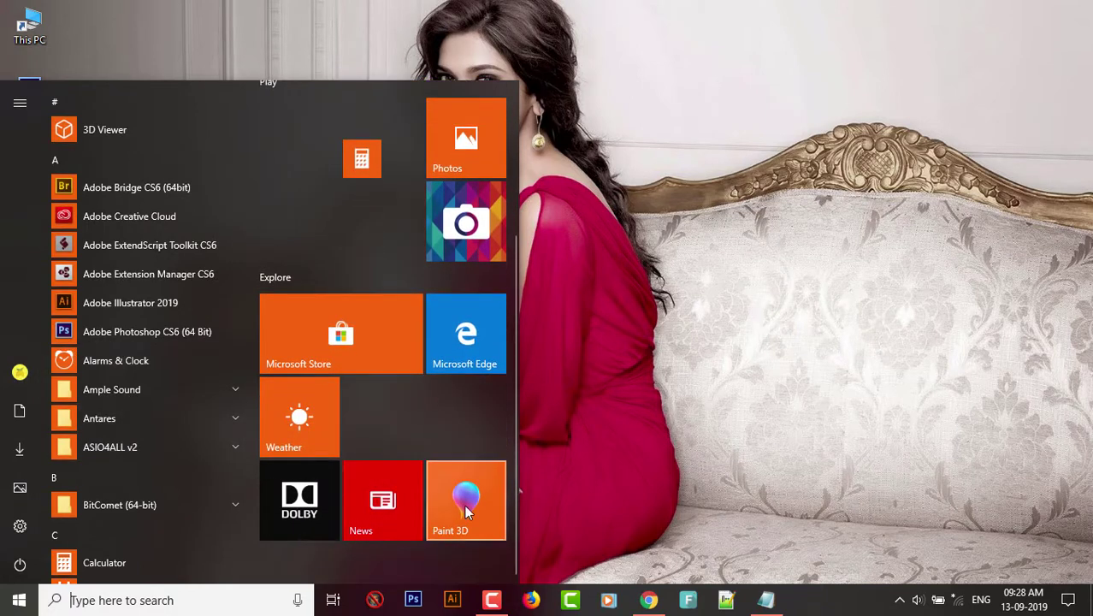
scroll(465, 510, up, 3)
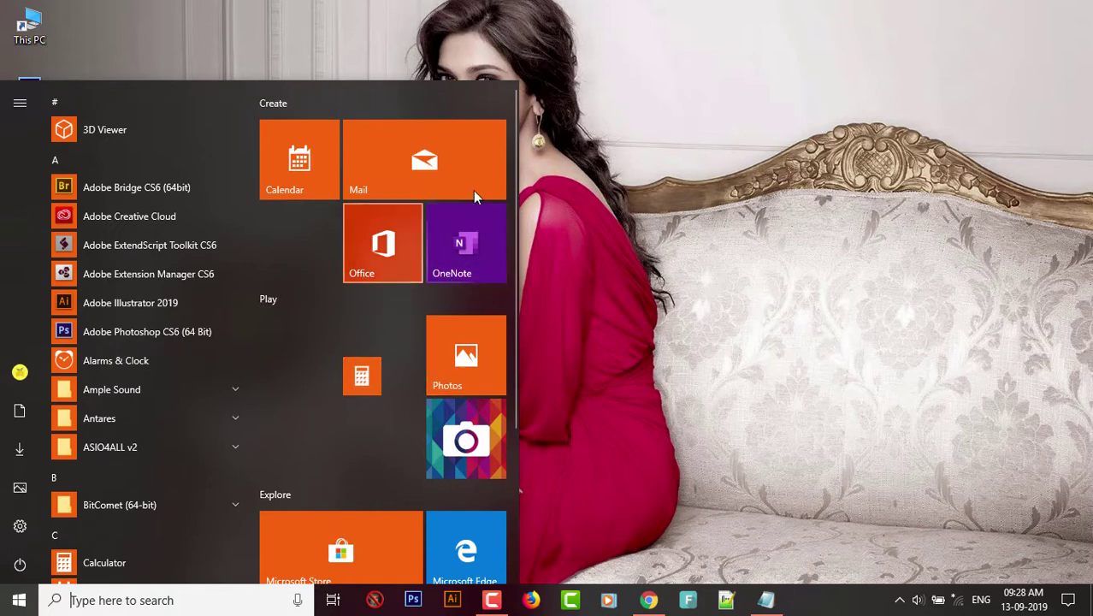
scroll(462, 411, down, 3)
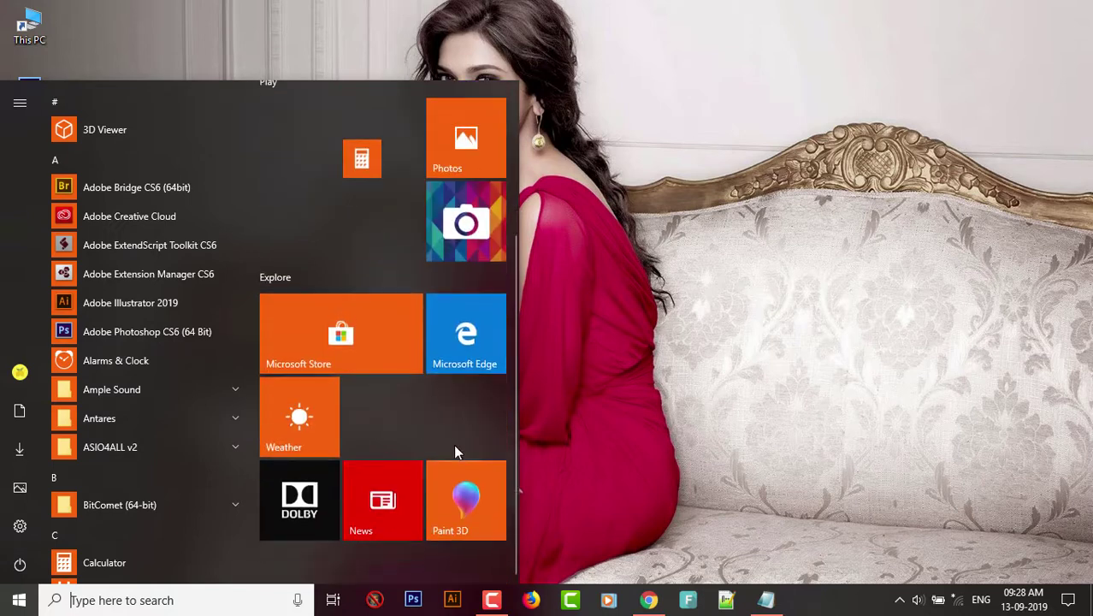
scroll(453, 443, up, 2)
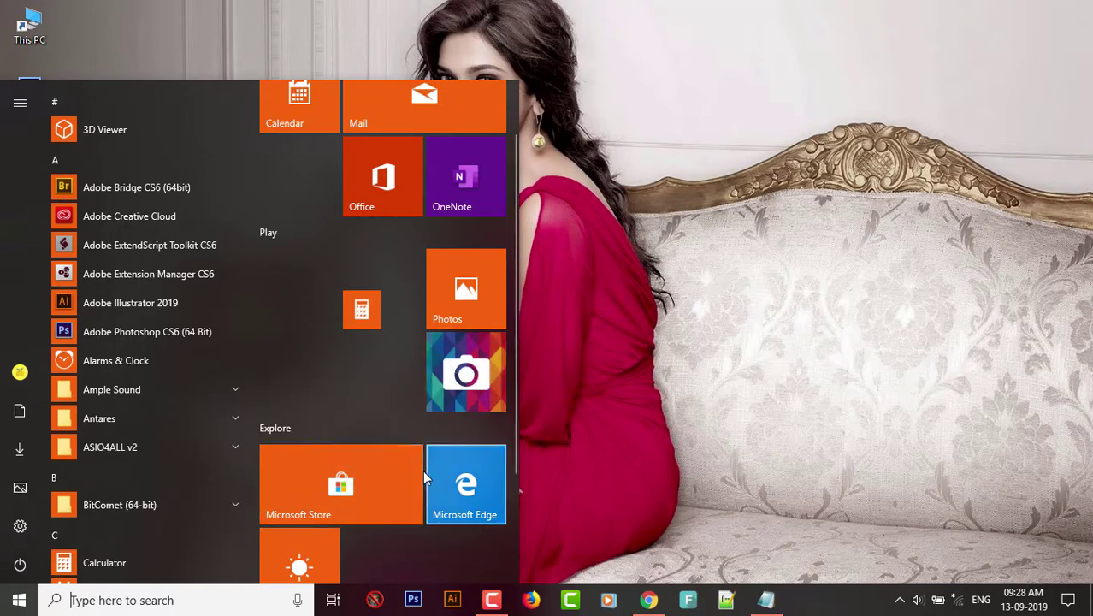
scroll(453, 257, up, 1)
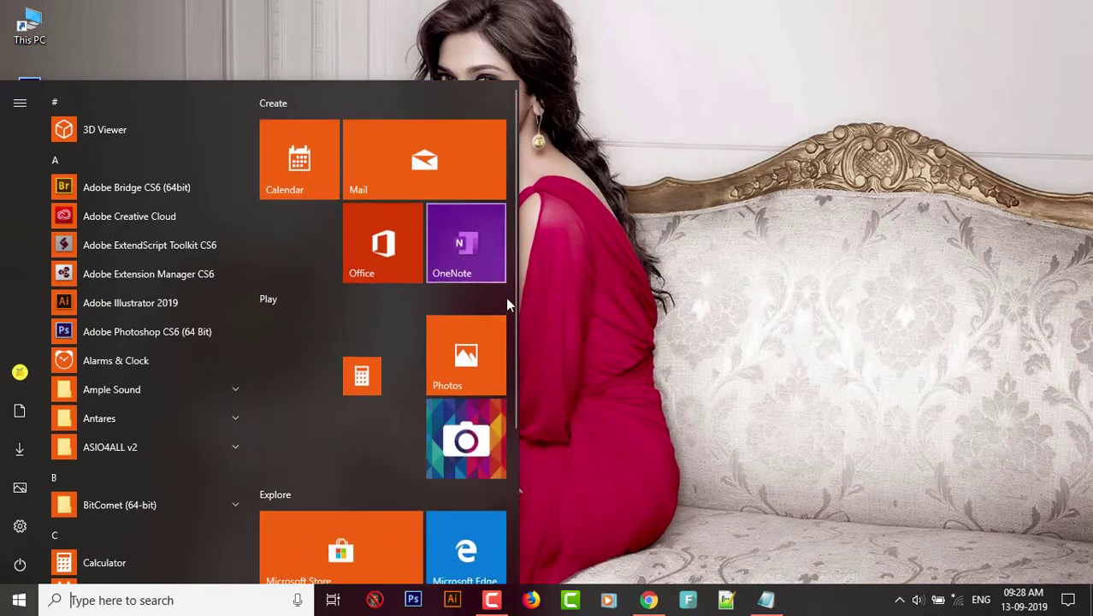
right_click(448, 253)
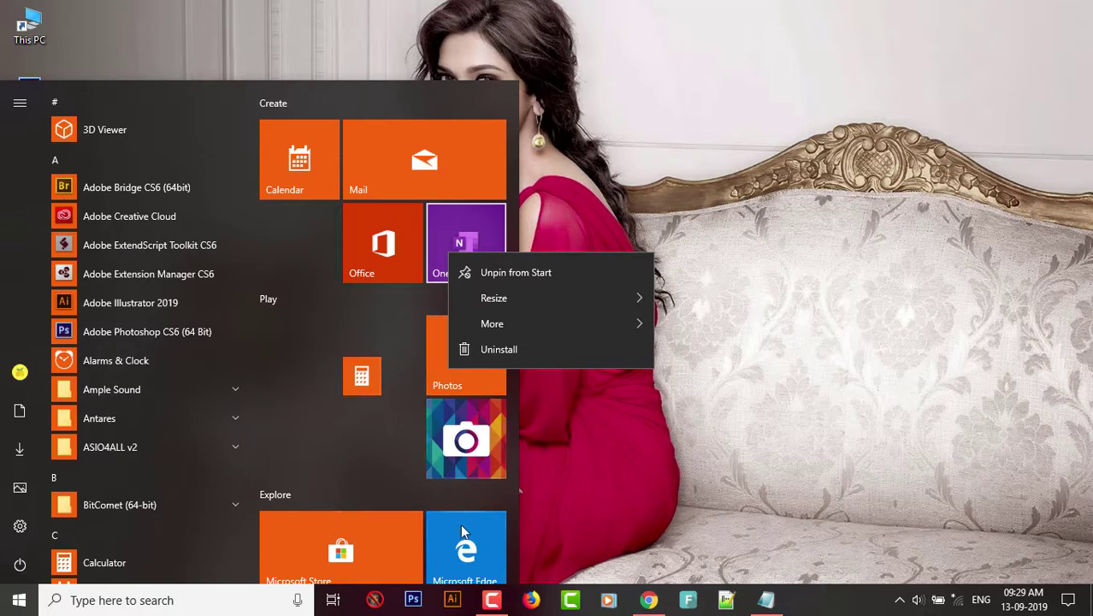
Check the live tile options on the Microsoft Edge and Weather tiles
click(342, 440)
scroll(488, 483, down, 5)
right_click(461, 314)
mouse_move(503, 378)
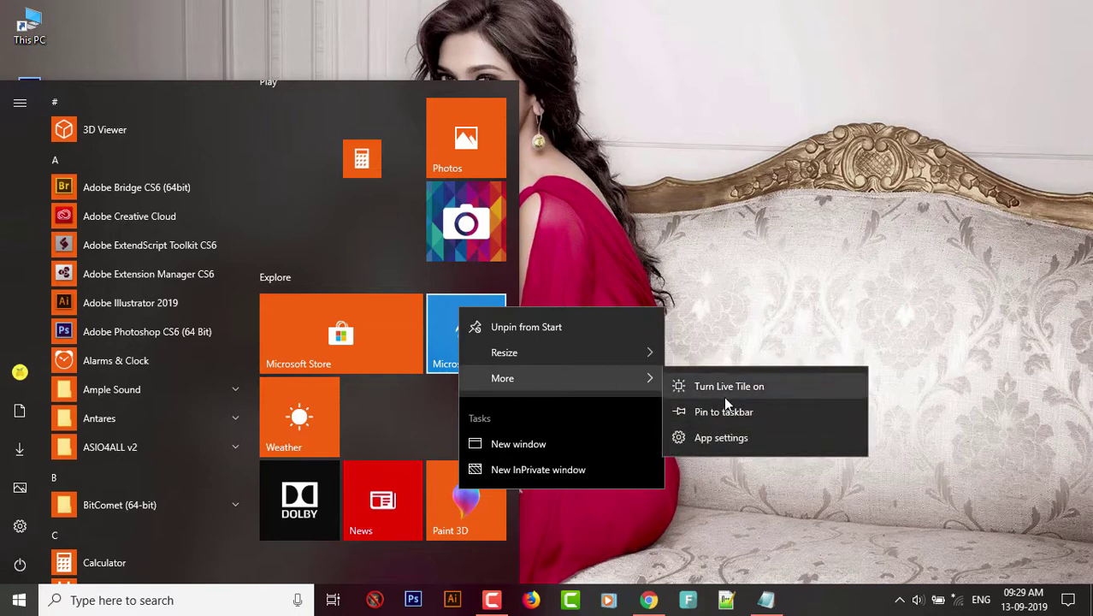
key(Escape)
key(Escape)
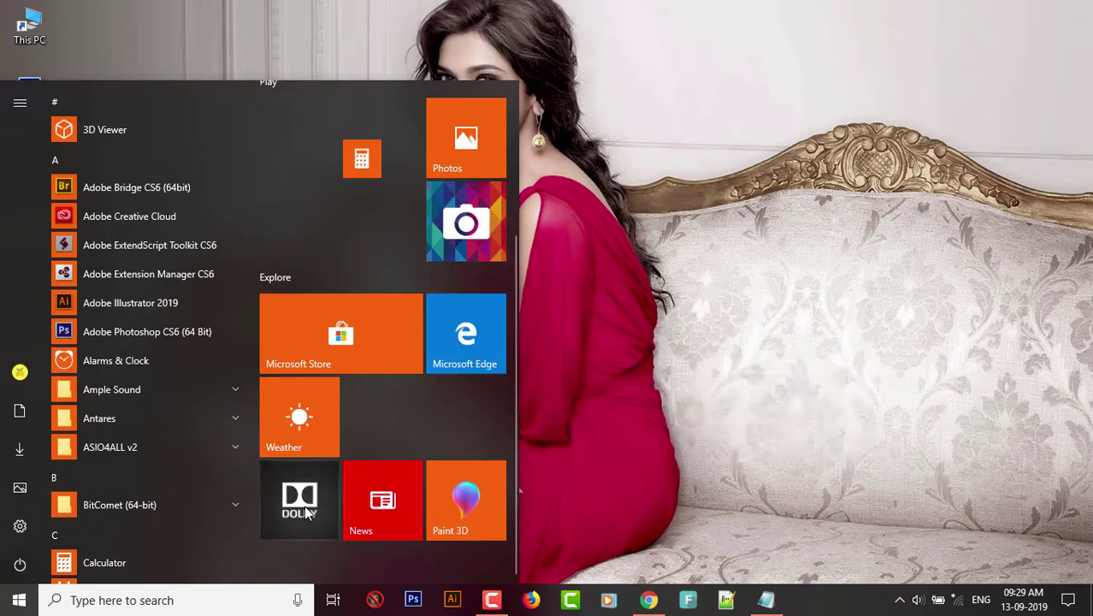
right_click(305, 394)
mouse_move(347, 459)
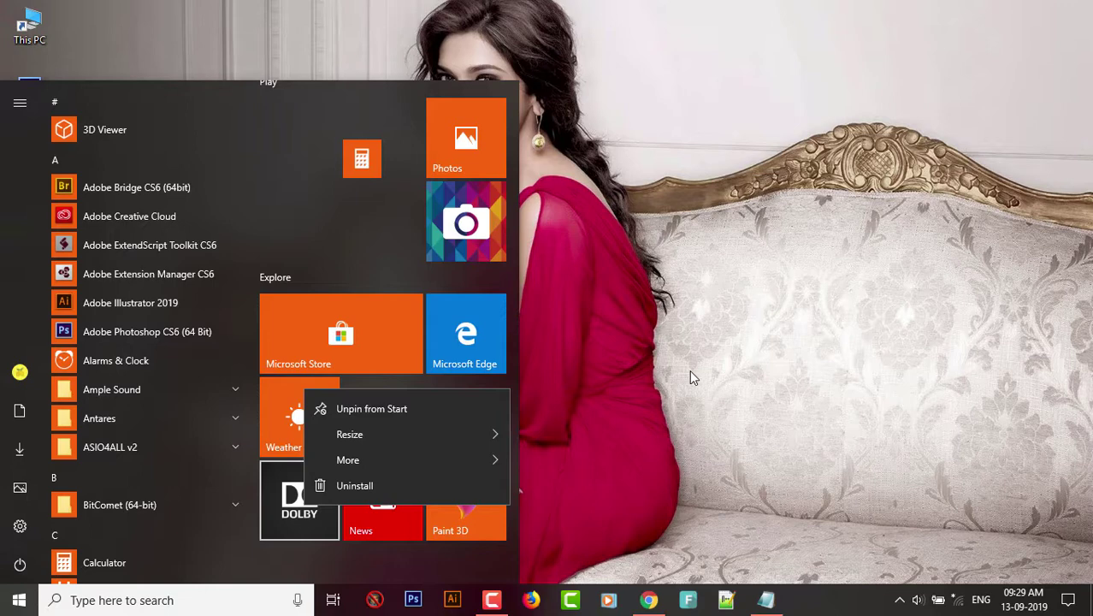
click(689, 302)
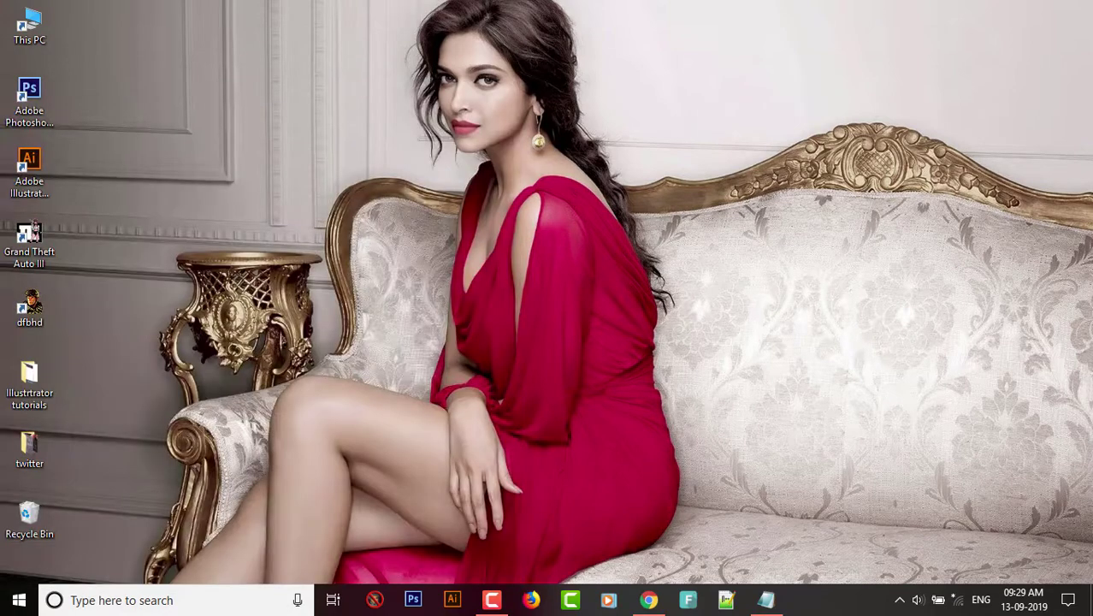